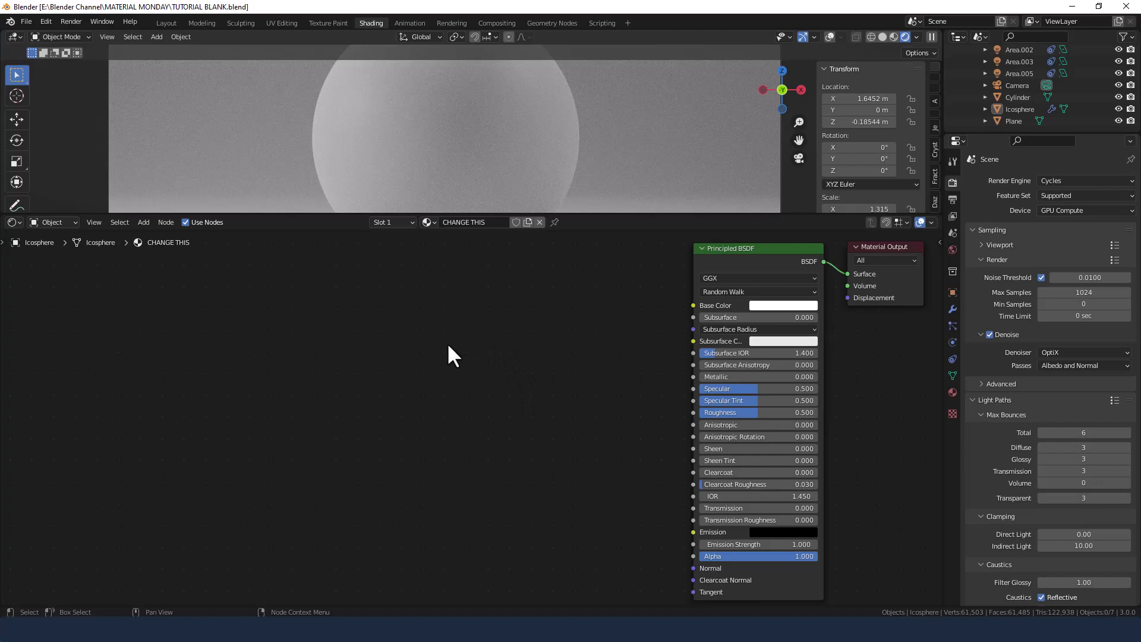
Add a Noise Texture node to the icosphere's material, in the empty area before the Principled BSDF.
{"action": "key", "text": "shift+a"}
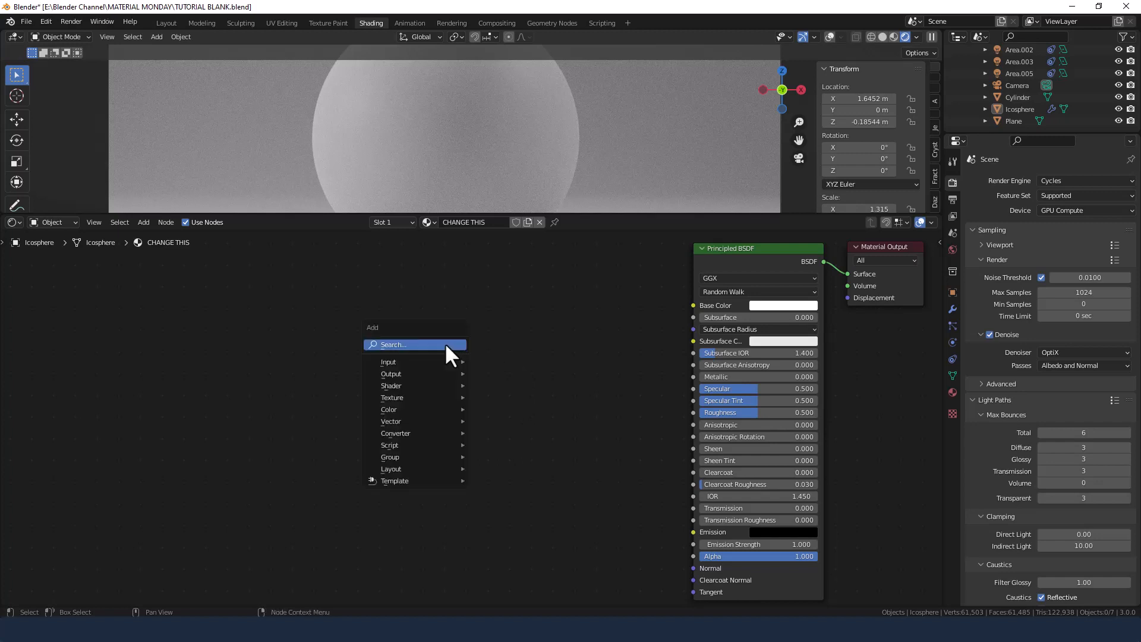
{"action": "left_click", "coordinate": [447, 342]}
{"action": "type", "text": "NOIS"}
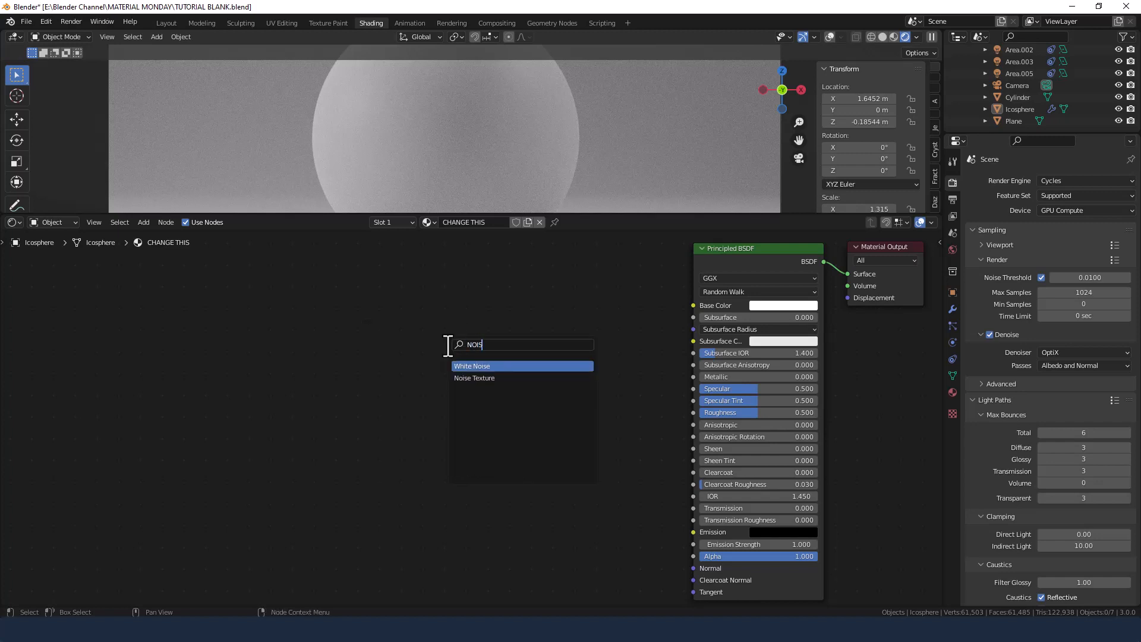
{"action": "key", "text": "Down"}
{"action": "key", "text": "Return"}
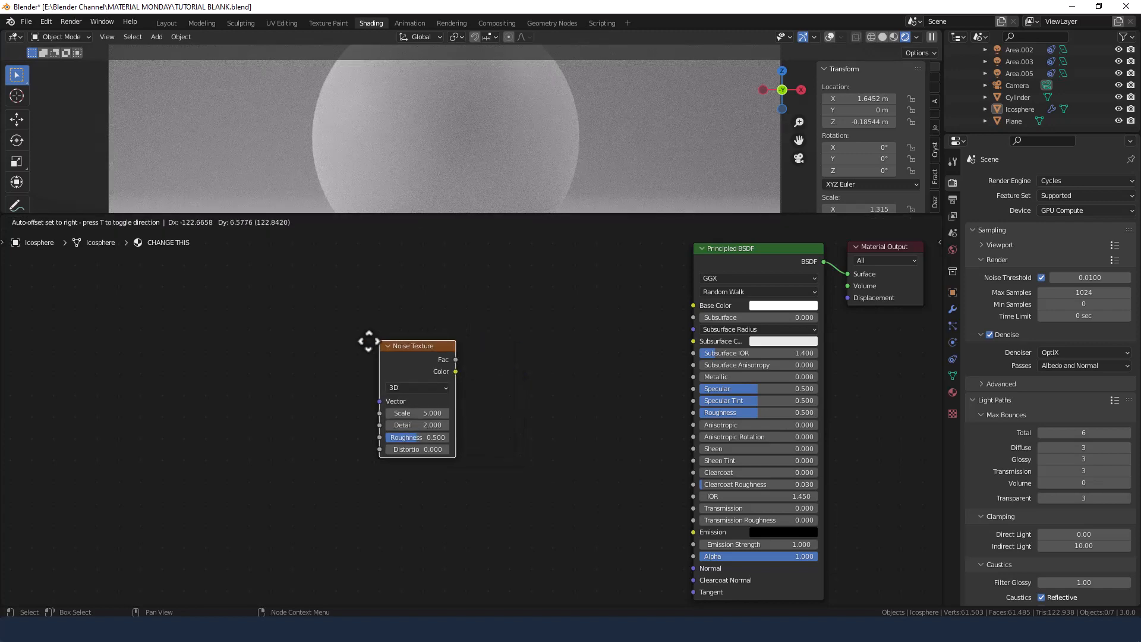
{"action": "left_click", "coordinate": [328, 309]}
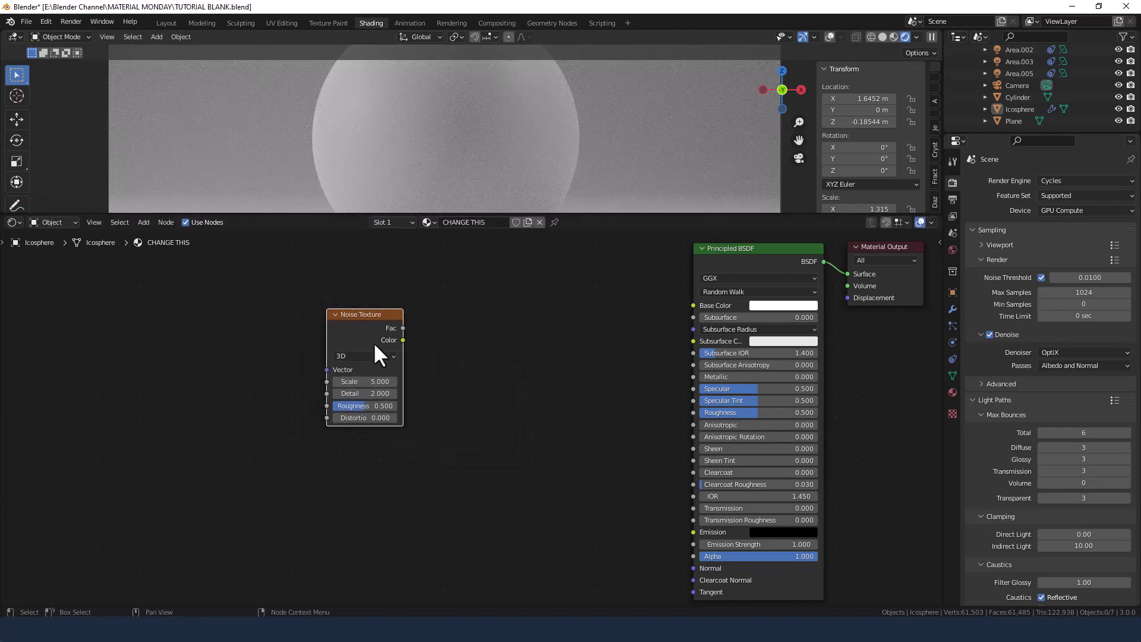
Add Texture Coordinate and Mapping nodes to the Noise Texture and feed the mapping from the Object coordinates.
{"action": "key", "text": "ctrl+t"}
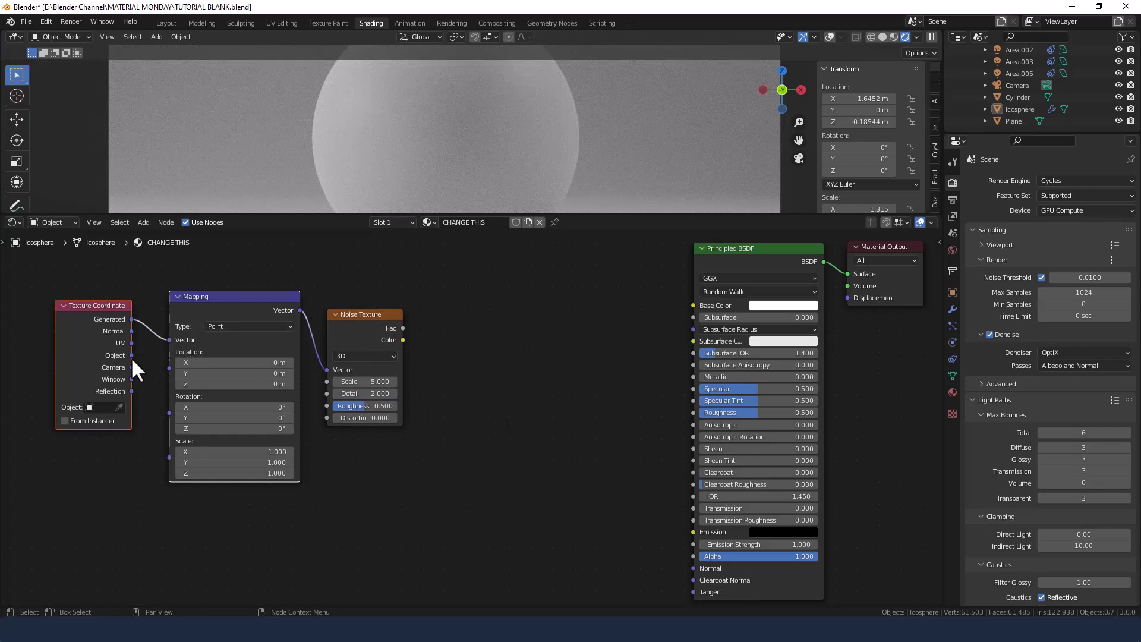
{"action": "left_click_drag", "start_coordinate": [132, 355], "coordinate": [167, 340]}
{"action": "key", "text": "alt+a"}
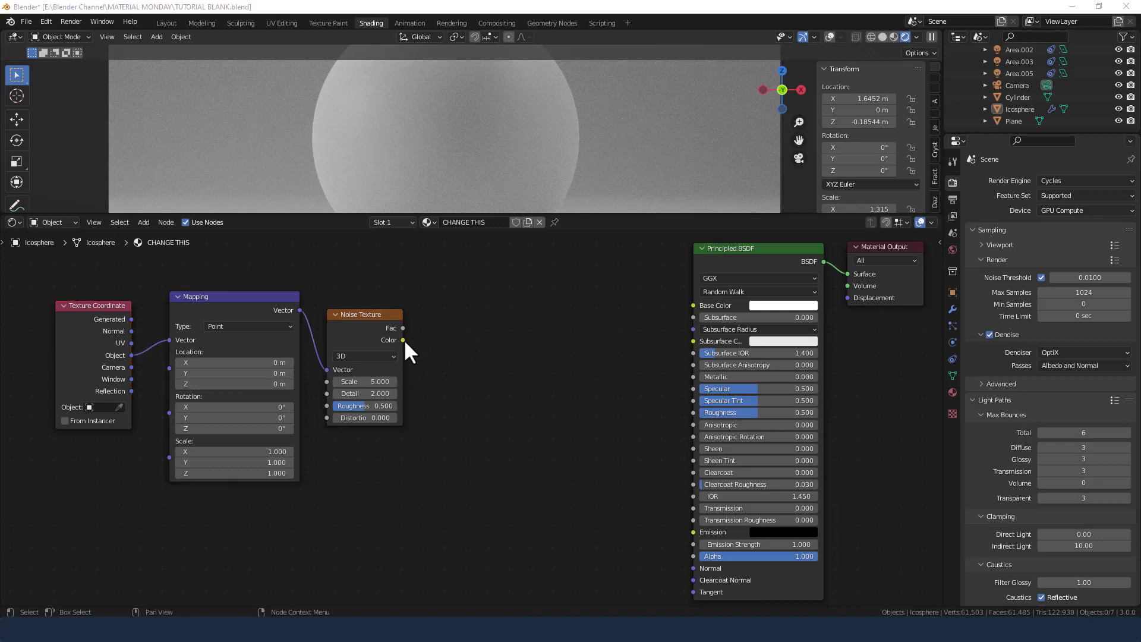
Connect the noise Color to the Principled BSDF's Base Color and set the noise Scale to 2, Detail to 10 and Roughness to 0.25.
{"action": "left_click_drag", "start_coordinate": [403, 340], "coordinate": [693, 306]}
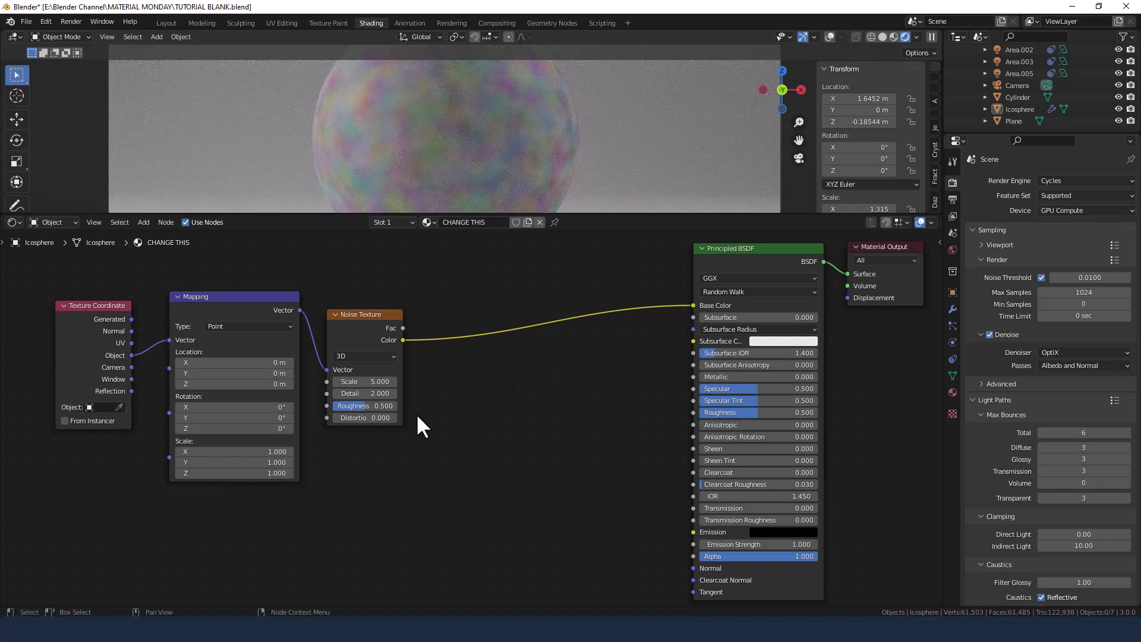
{"action": "left_click", "coordinate": [364, 381]}
{"action": "type", "text": "2"}
{"action": "key", "text": "Tab"}
{"action": "type", "text": "10"}
{"action": "key", "text": "Tab"}
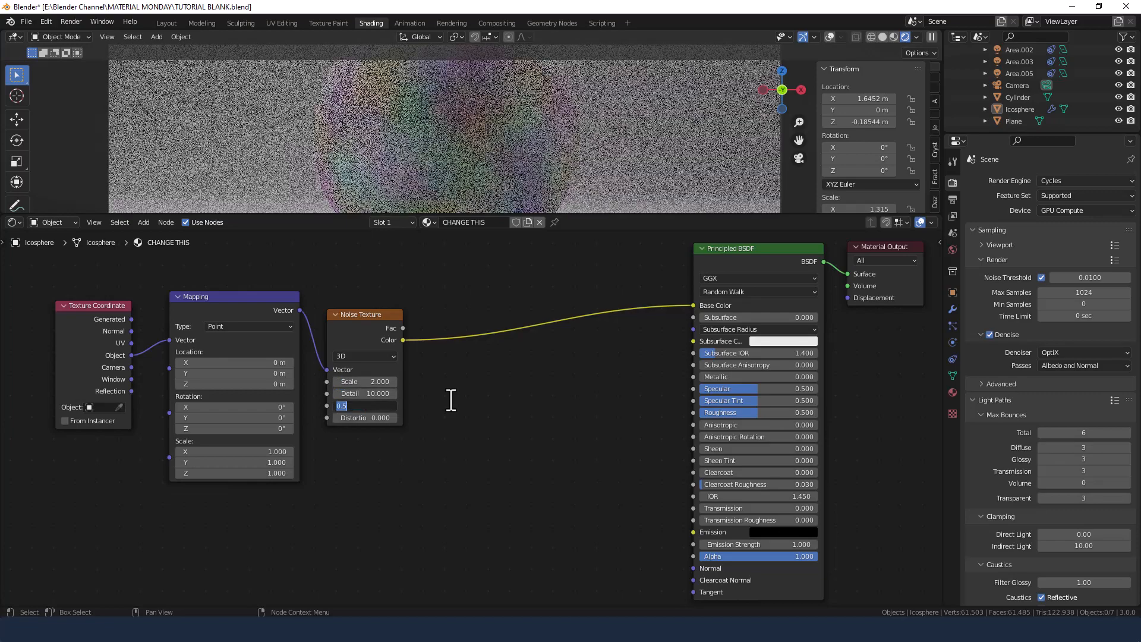
{"action": "key", "text": "BackSpace"}
{"action": "type", "text": ".25"}
{"action": "key", "text": "Tab"}
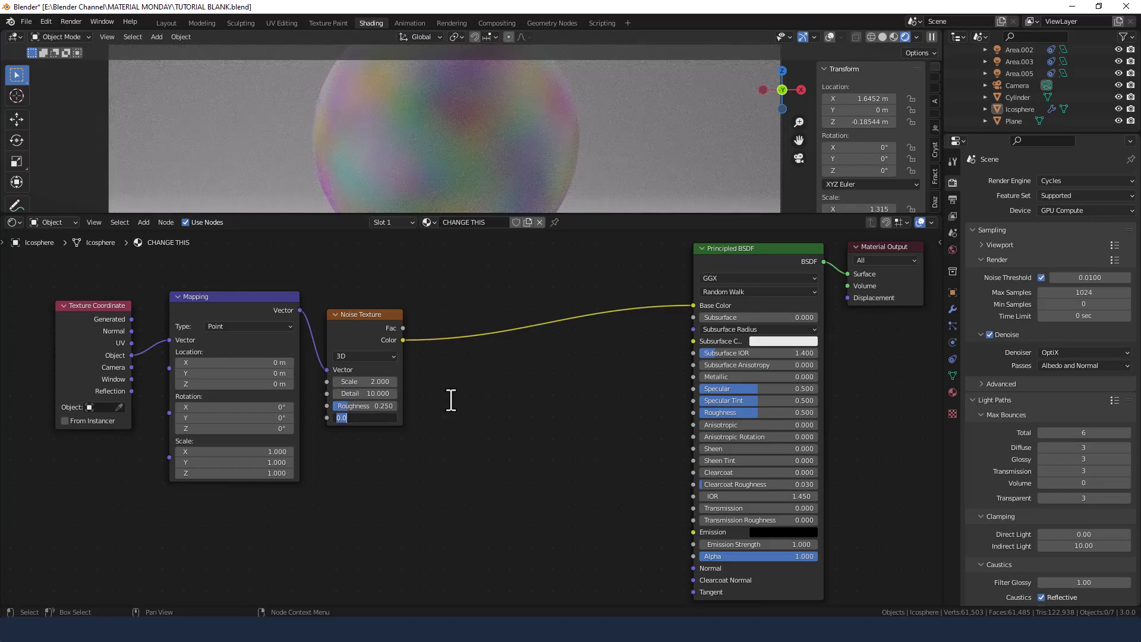
{"action": "key", "text": "Return"}
Insert a ColorRamp node between the Noise Texture and the Principled BSDF's Base Color.
{"action": "middle_click_drag", "start_coordinate": [478, 392], "coordinate": [451, 391]}
{"action": "key", "text": "shift+a"}
{"action": "left_click", "coordinate": [451, 390]}
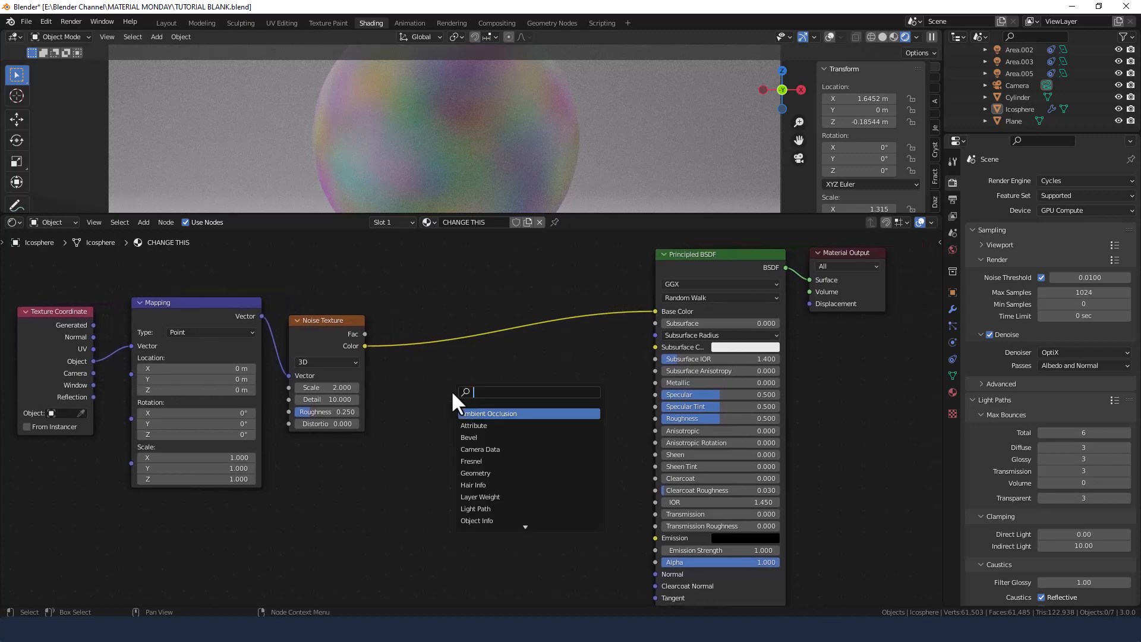
{"action": "type", "text": "color ramp"}
{"action": "key", "text": "Return"}
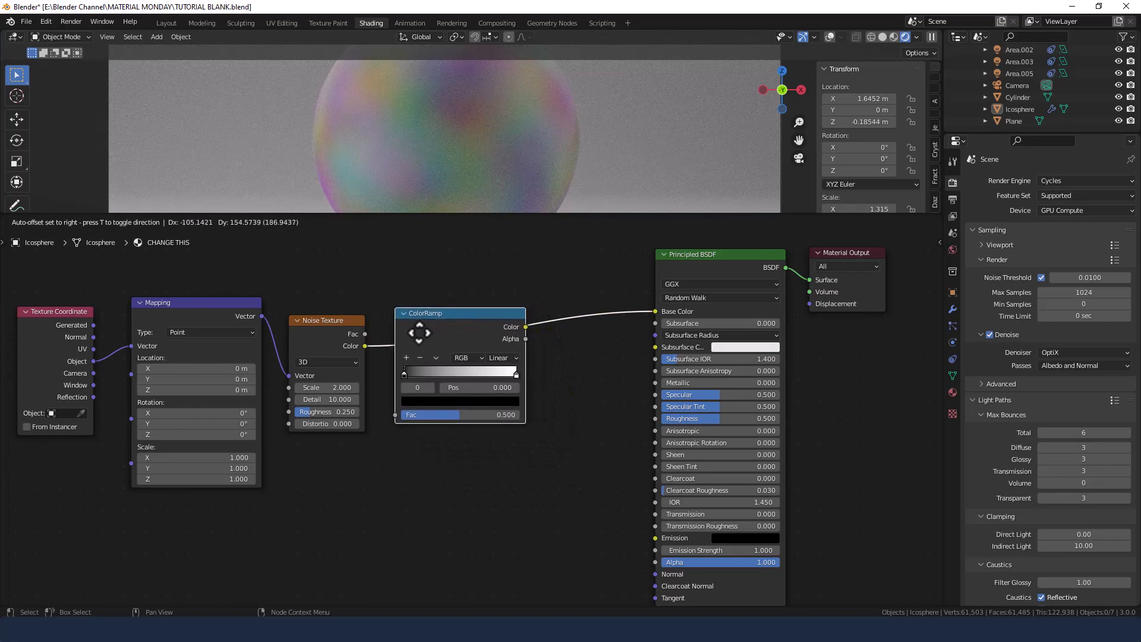
{"action": "left_click", "coordinate": [418, 336]}
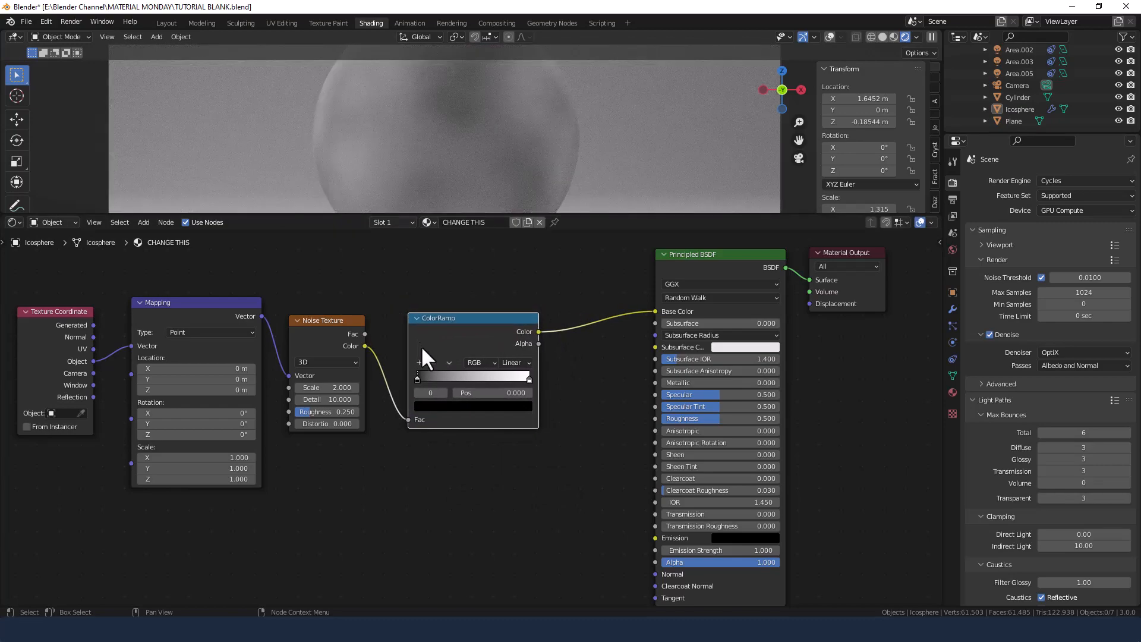
Set the ColorRamp's black stop position to 0.18 and its interpolation to Ease.
{"action": "left_click", "coordinate": [465, 394]}
{"action": "type", "text": "0.18"}
{"action": "key", "text": "Return"}
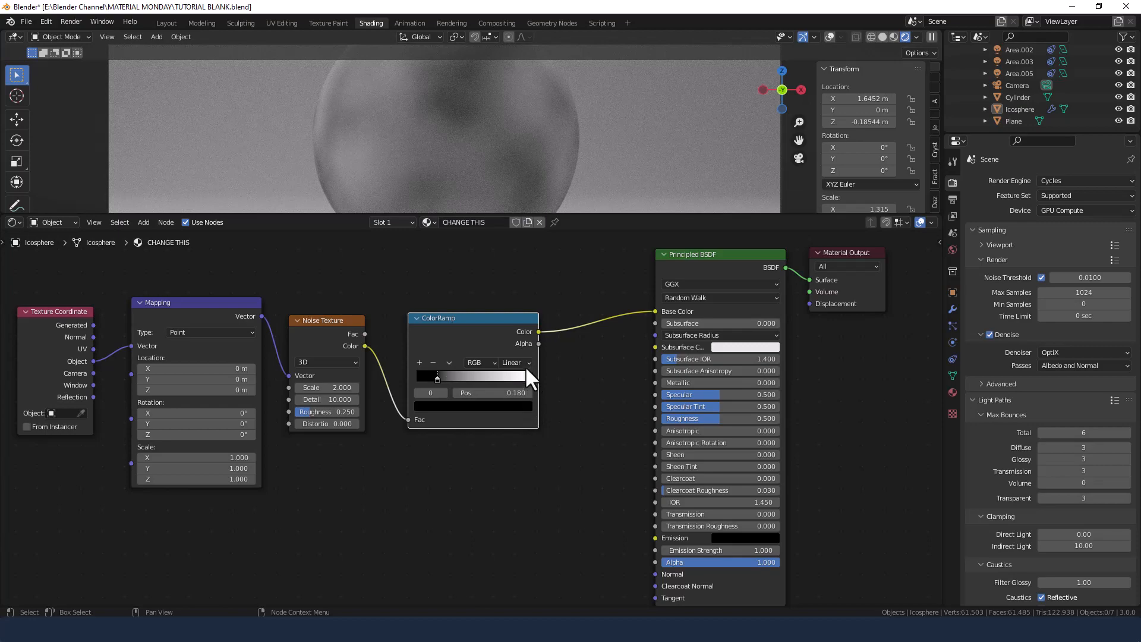
{"action": "left_click", "coordinate": [515, 364]}
{"action": "left_click", "coordinate": [525, 375]}
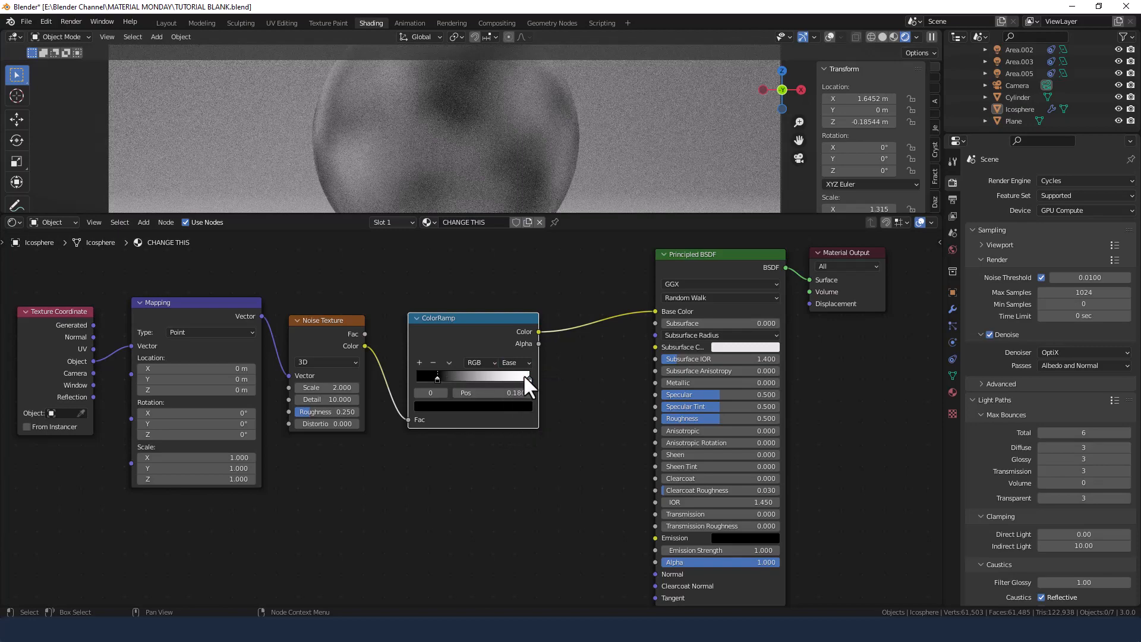
Set the ColorRamp's white stop position to 0.935.
{"action": "left_click_drag", "start_coordinate": [528, 381], "coordinate": [520, 380]}
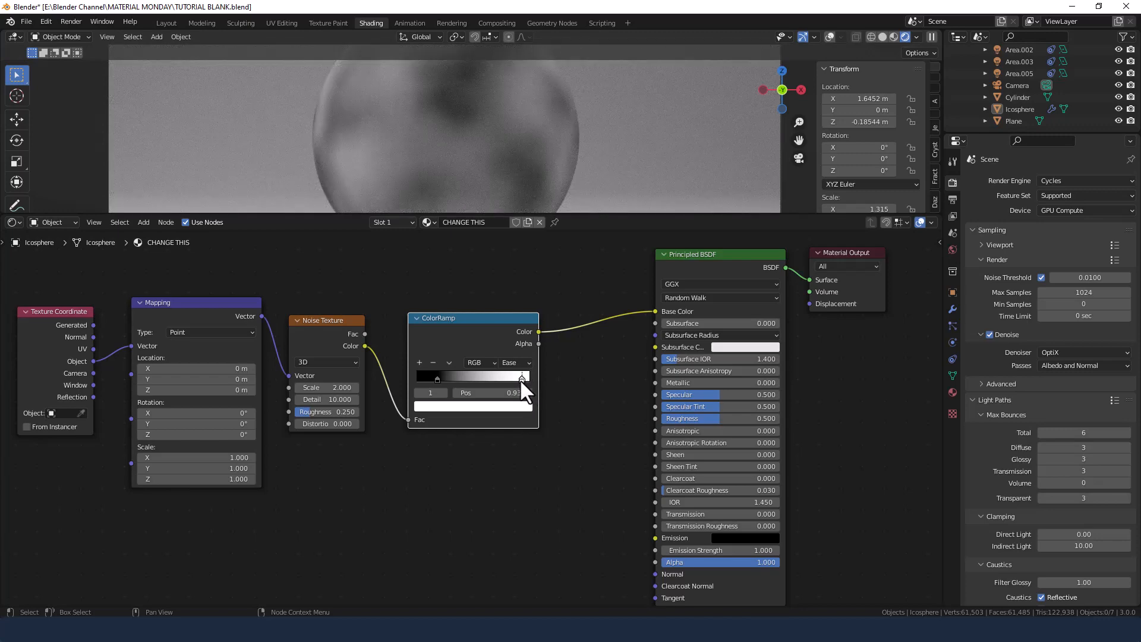
{"action": "left_click", "coordinate": [523, 393]}
{"action": "type", "text": "0.935"}
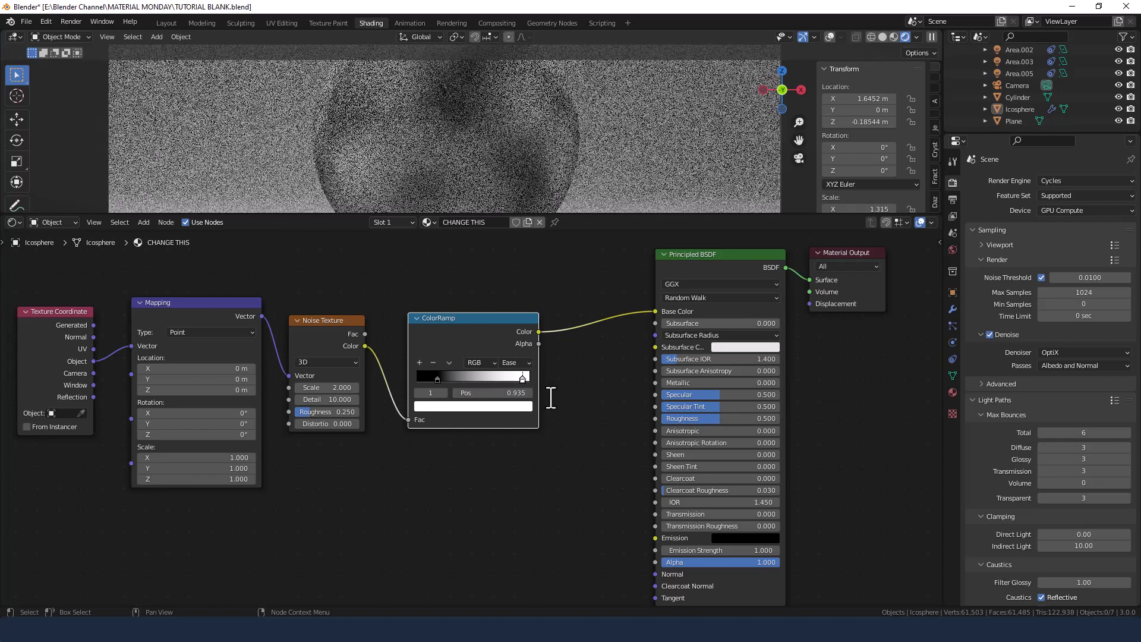
{"action": "key", "text": "Return"}
Insert a Separate RGB node between the ColorRamp and the Principled BSDF's Base Color.
{"action": "middle_click_drag", "start_coordinate": [561, 402], "coordinate": [488, 405]}
{"action": "left_click", "coordinate": [495, 388]}
{"action": "key", "text": "shift+a"}
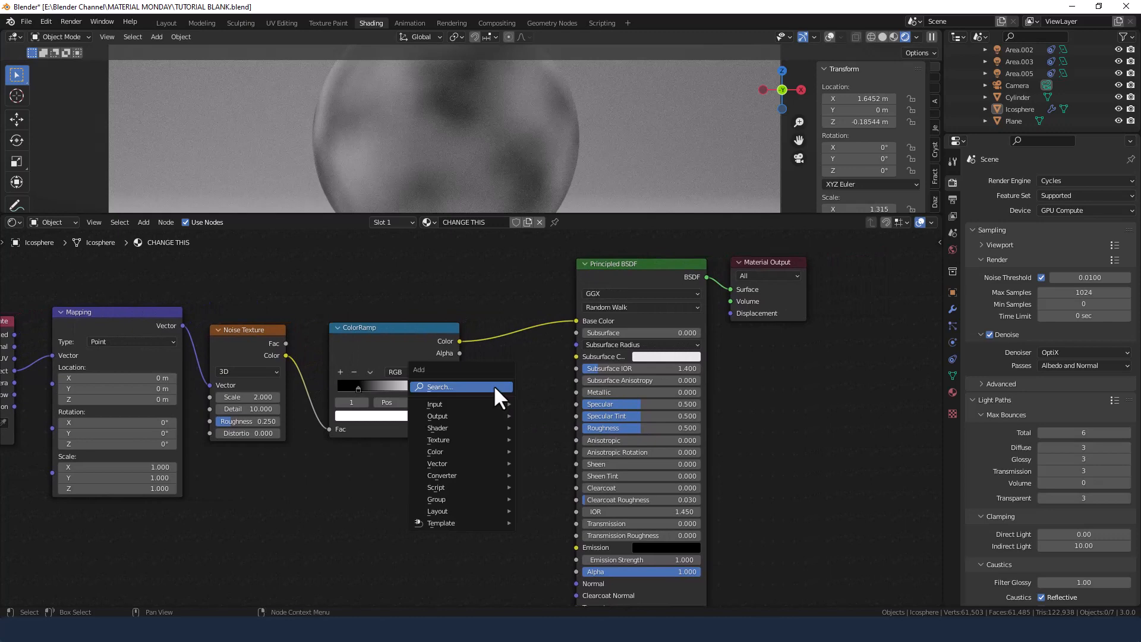
{"action": "type", "text": "SEP"}
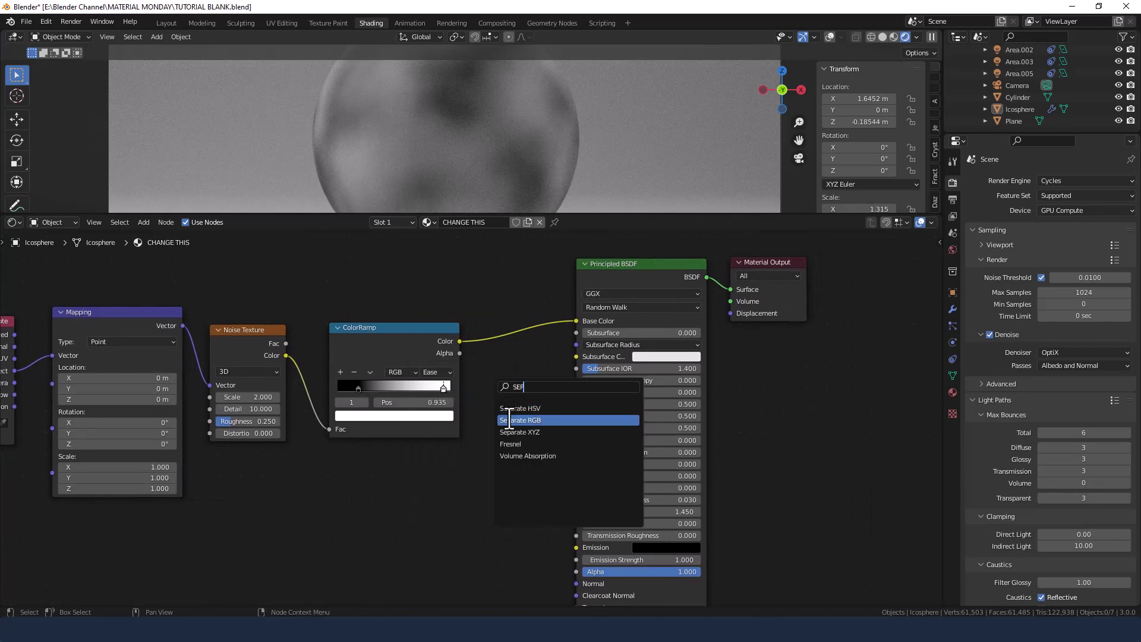
{"action": "left_click", "coordinate": [510, 419]}
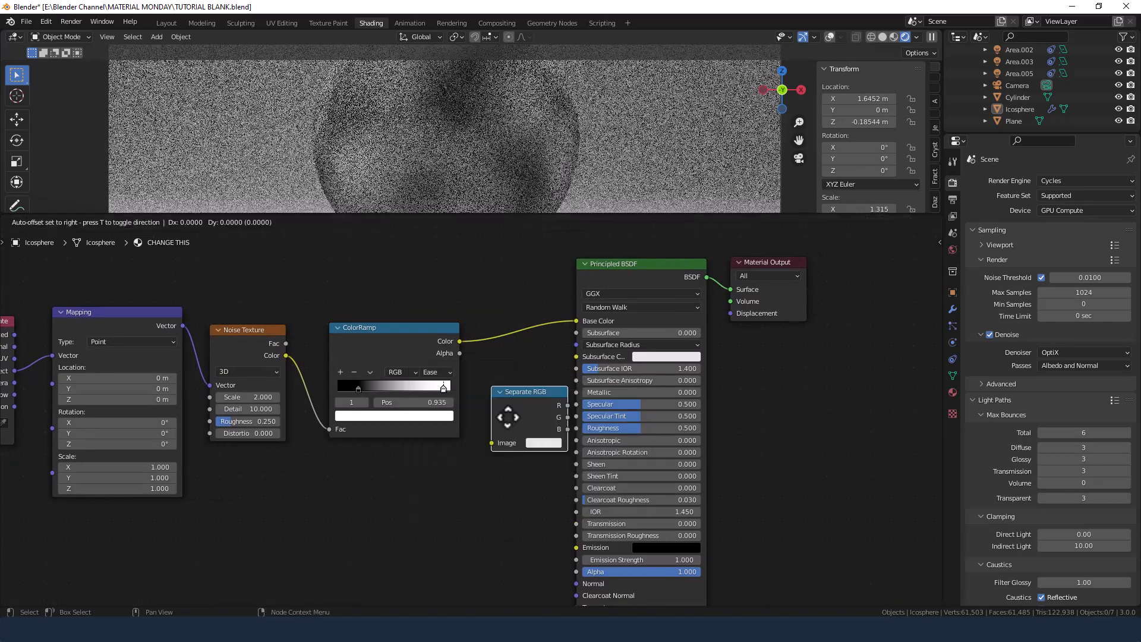
{"action": "left_click", "coordinate": [496, 372]}
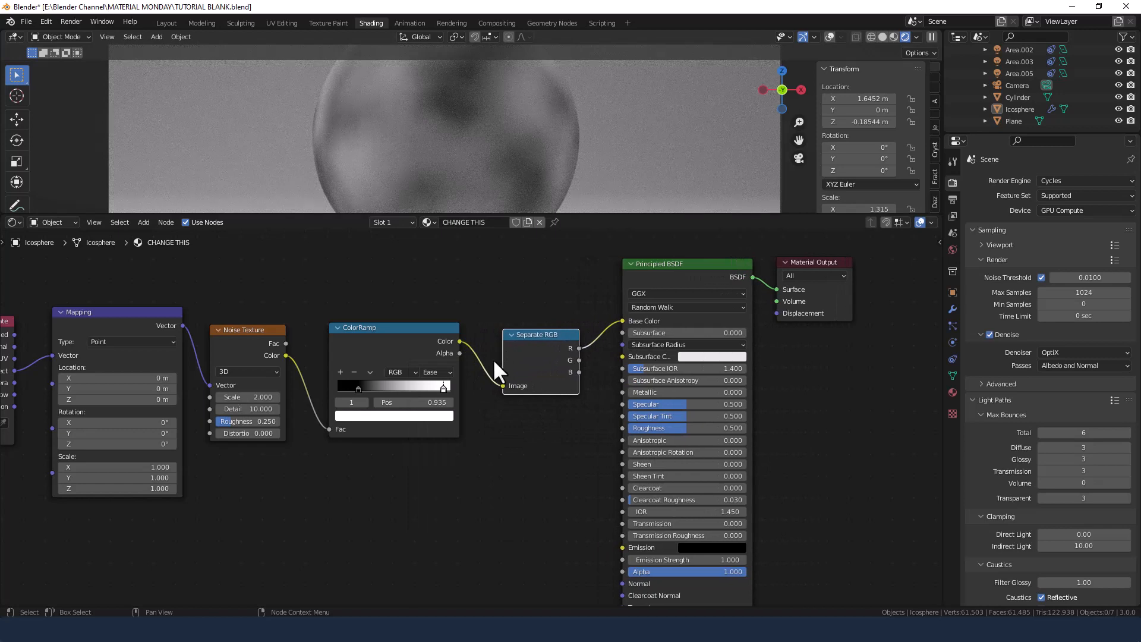
Move the Principled BSDF and Material Output nodes farther from Separate RGB to make room for more nodes.
{"action": "left_click_drag", "start_coordinate": [632, 245], "coordinate": [866, 342]}
{"action": "left_click_drag", "start_coordinate": [668, 277], "coordinate": [851, 284]}
{"action": "middle_click_drag", "start_coordinate": [662, 290], "coordinate": [469, 286]}
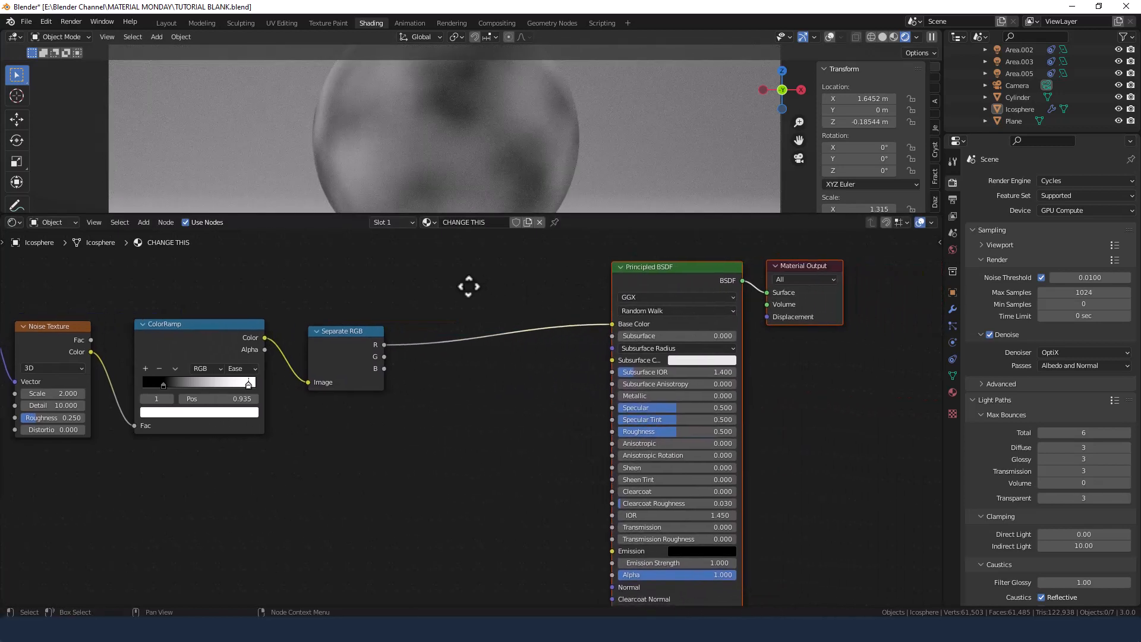
Insert a Map Range node on the link between Separate RGB's R output and the Base Color.
{"action": "key", "text": "shift+a"}
{"action": "left_click", "coordinate": [461, 286]}
{"action": "type", "text": "MAP"}
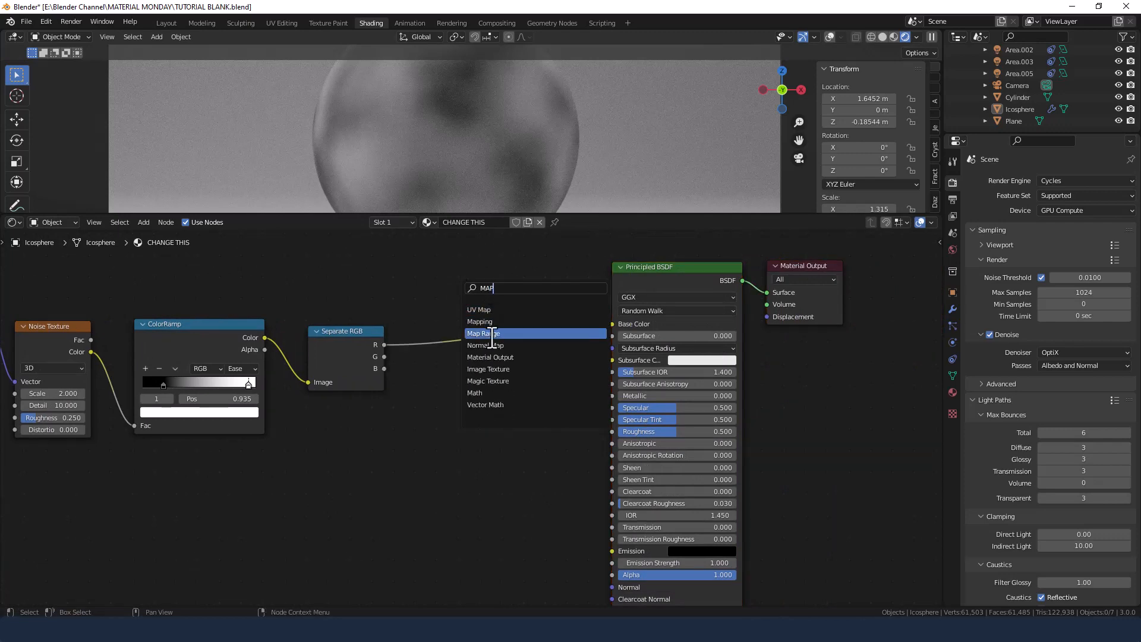
{"action": "left_click", "coordinate": [493, 333]}
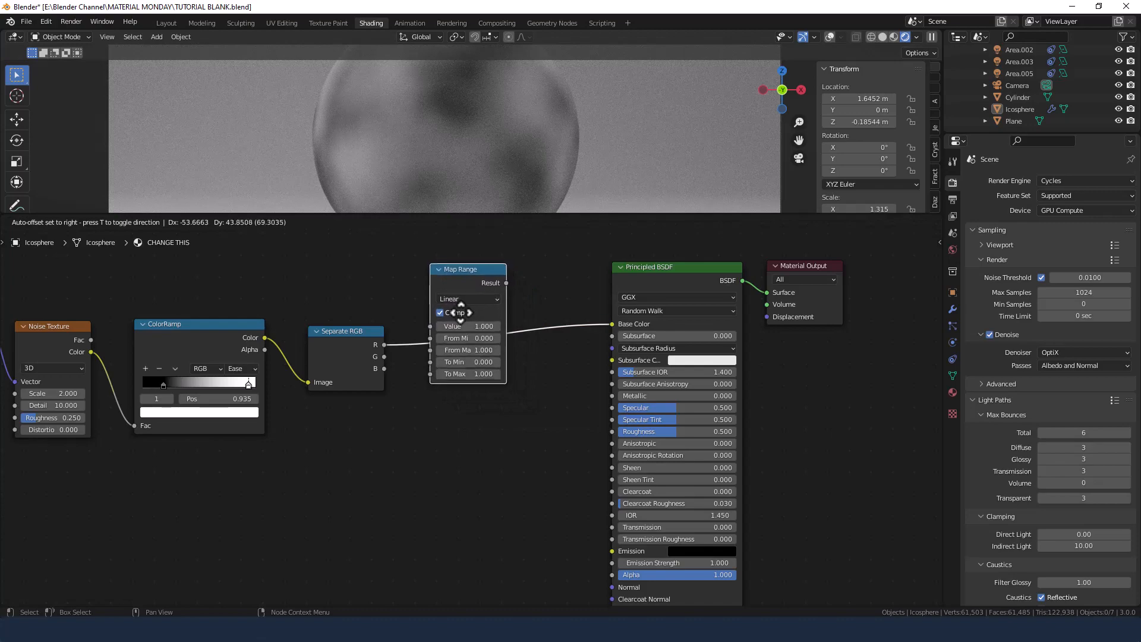
{"action": "left_click", "coordinate": [461, 314]}
Duplicate the Map Range node twice and stack the two copies below the original.
{"action": "key", "text": "shift+d"}
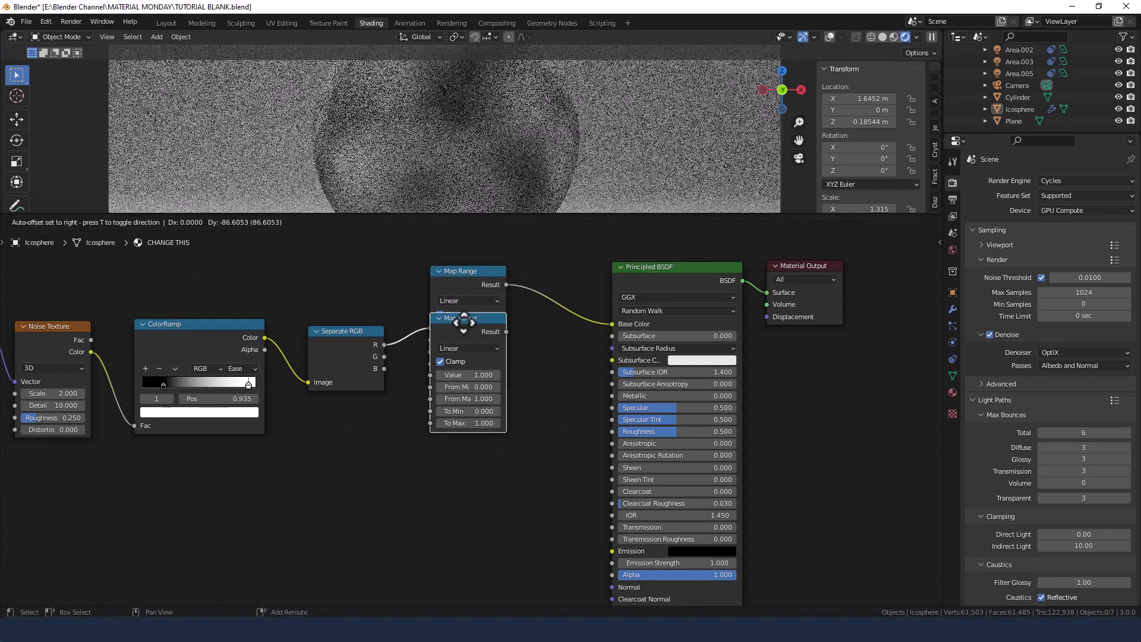
{"action": "left_click", "coordinate": [458, 399]}
{"action": "key", "text": "shift+d"}
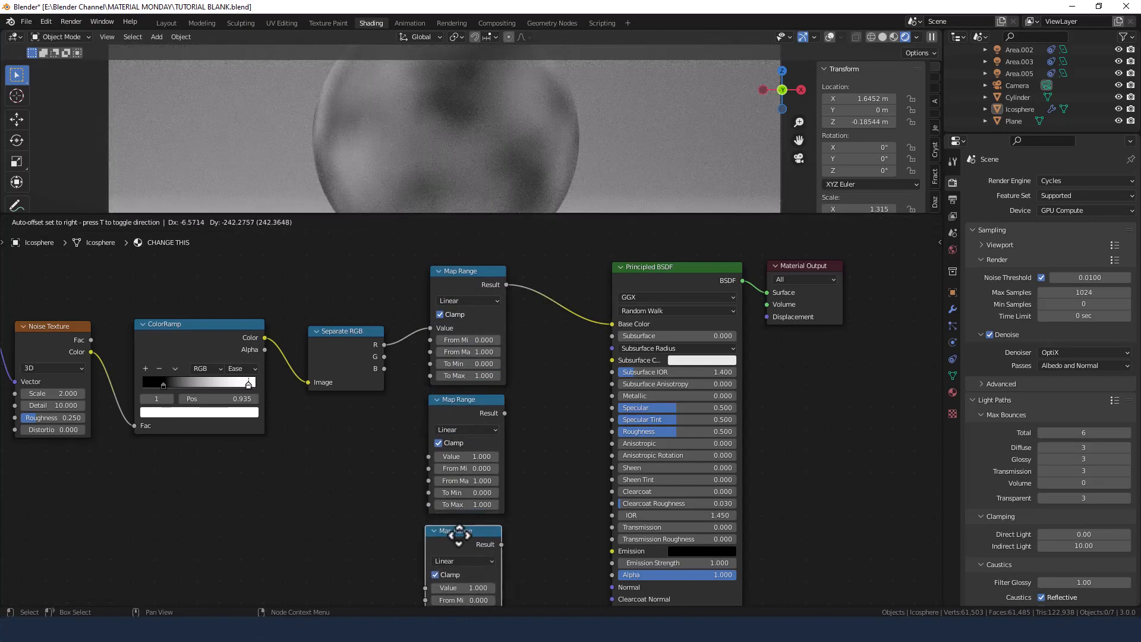
{"action": "left_click", "coordinate": [465, 529]}
Connect Separate RGB's G output to the middle Map Range's Value and its B output to the lowest Map Range's Value.
{"action": "middle_click_drag", "start_coordinate": [468, 503], "coordinate": [478, 423]}
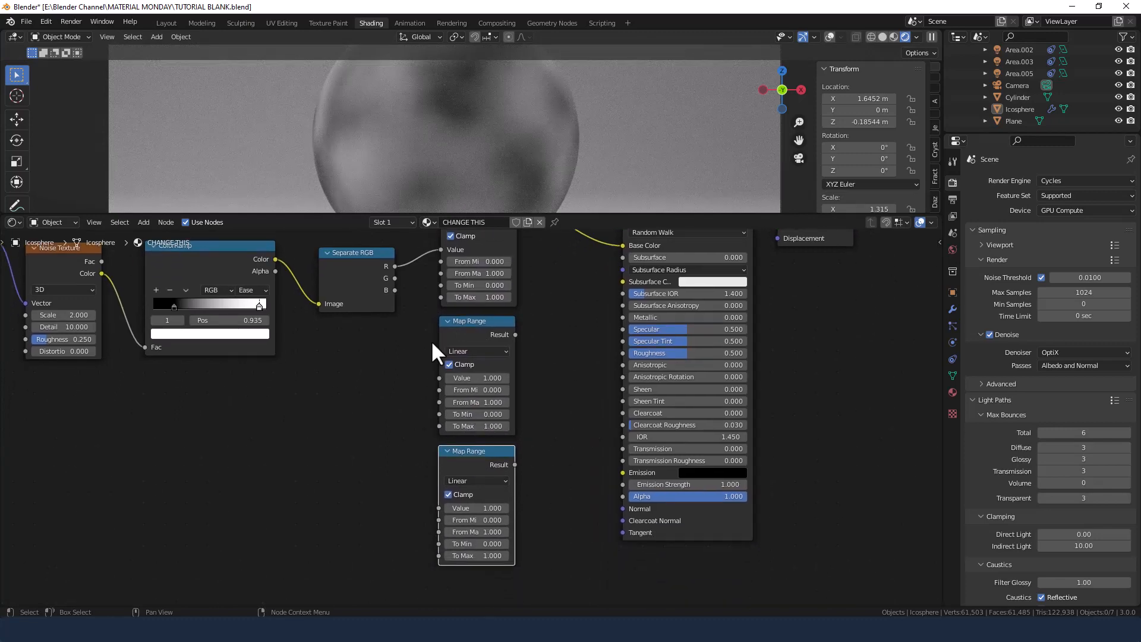
{"action": "left_click_drag", "start_coordinate": [395, 278], "coordinate": [438, 378]}
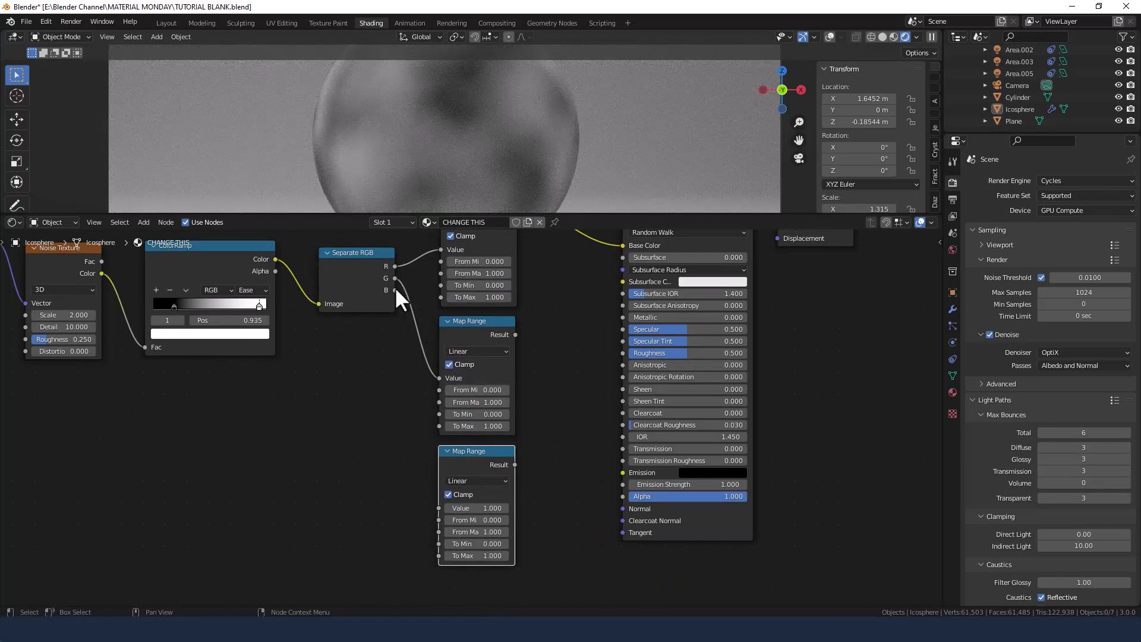
{"action": "left_click_drag", "start_coordinate": [394, 289], "coordinate": [433, 504]}
Select the nodes from the texture mapping through Separate RGB and move them down level with the middle Map Range.
{"action": "middle_click_drag", "start_coordinate": [551, 333], "coordinate": [548, 364]}
{"action": "scroll", "coordinate": [550, 384], "scroll_direction": "down", "scroll_amount": 2}
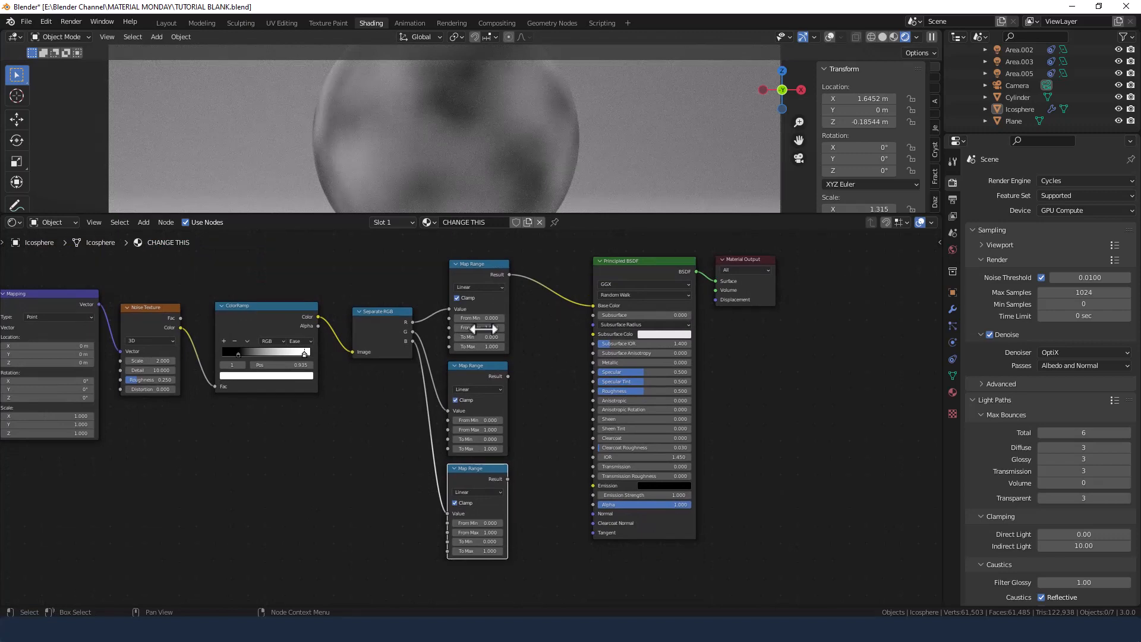
{"action": "left_click_drag", "start_coordinate": [51, 270], "coordinate": [307, 408]}
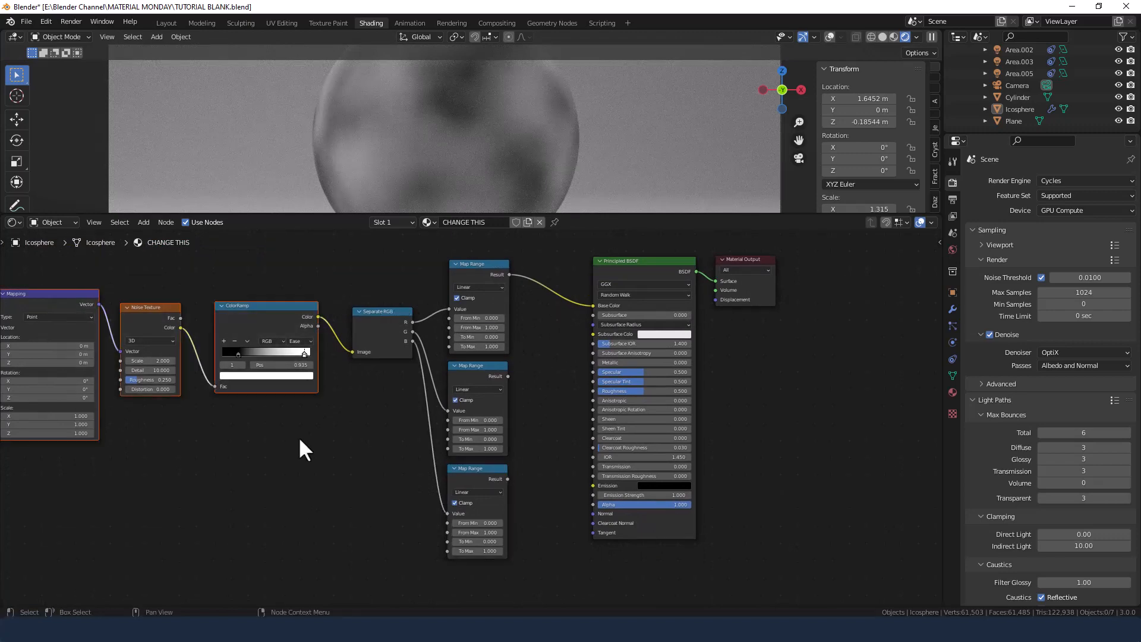
{"action": "middle_click_drag", "start_coordinate": [300, 445], "coordinate": [402, 443]}
{"action": "left_click_drag", "start_coordinate": [43, 280], "coordinate": [504, 415]}
{"action": "left_click_drag", "start_coordinate": [490, 327], "coordinate": [484, 408]}
{"action": "middle_click_drag", "start_coordinate": [509, 372], "coordinate": [410, 355]}
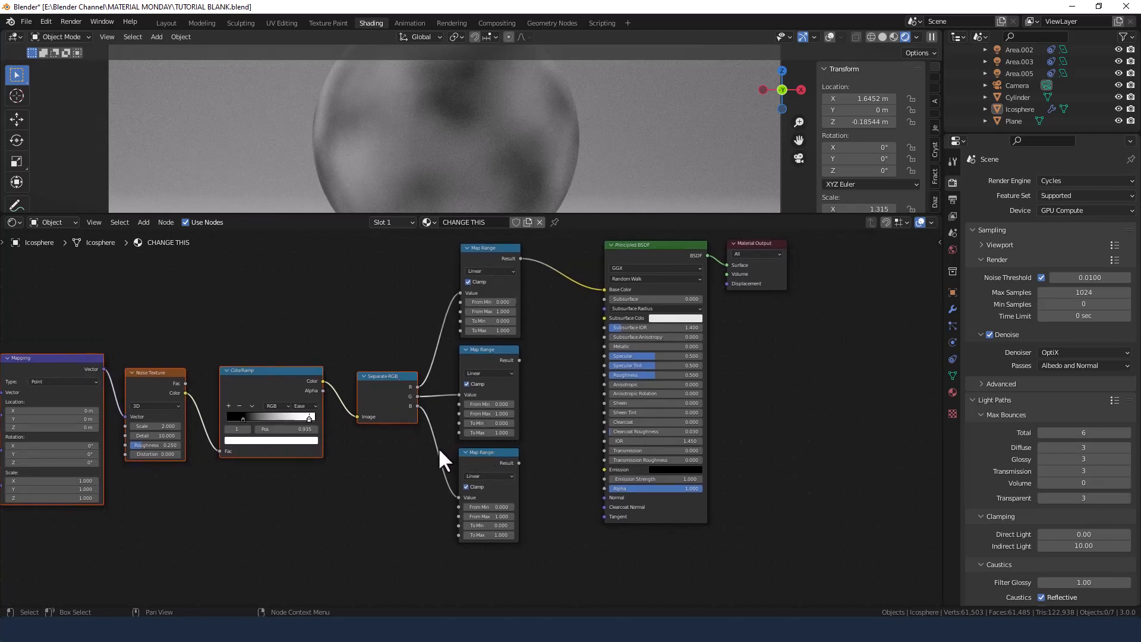
Set the interpolation type of all three Map Range nodes to Stepped Linear.
{"action": "middle_click_drag", "start_coordinate": [438, 447], "coordinate": [351, 446]}
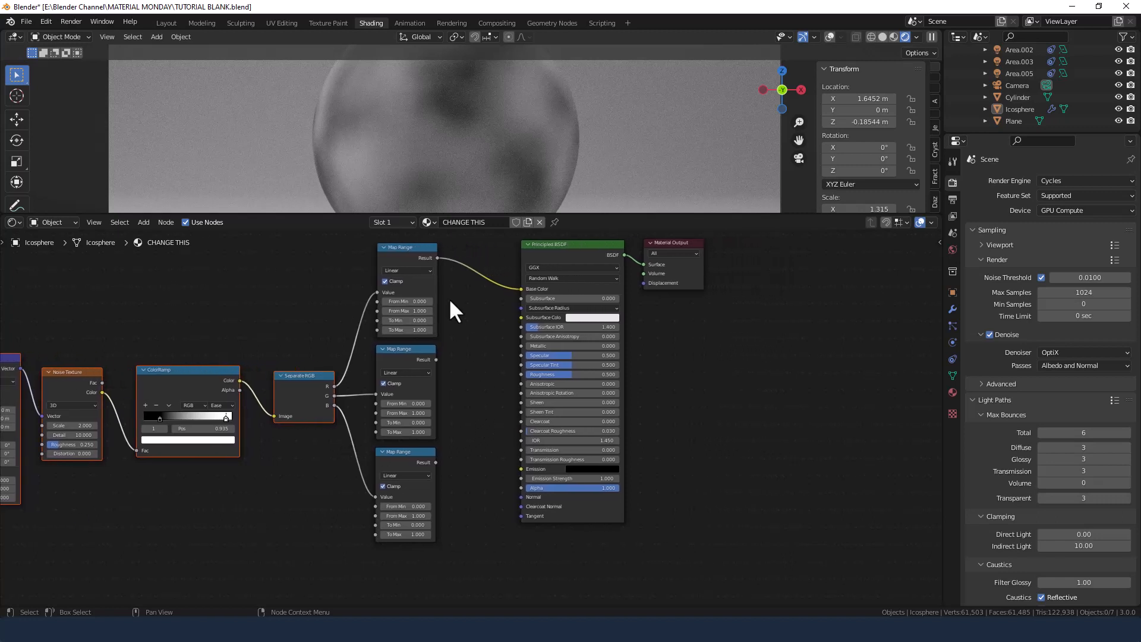
{"action": "left_click", "coordinate": [428, 271]}
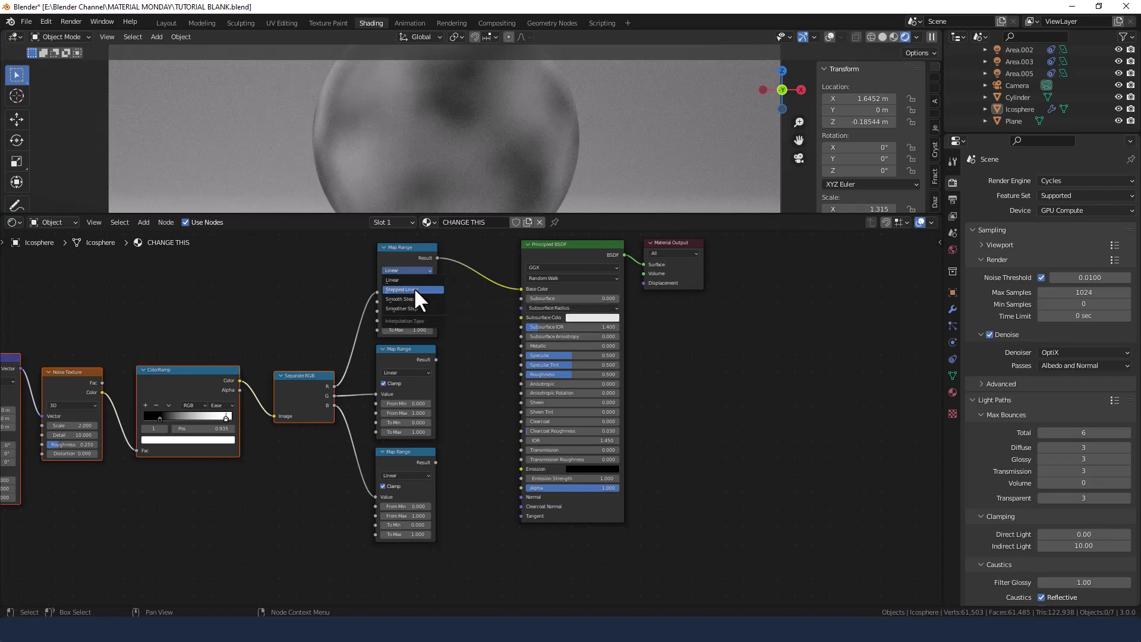
{"action": "left_click", "coordinate": [414, 289]}
{"action": "left_click", "coordinate": [426, 372]}
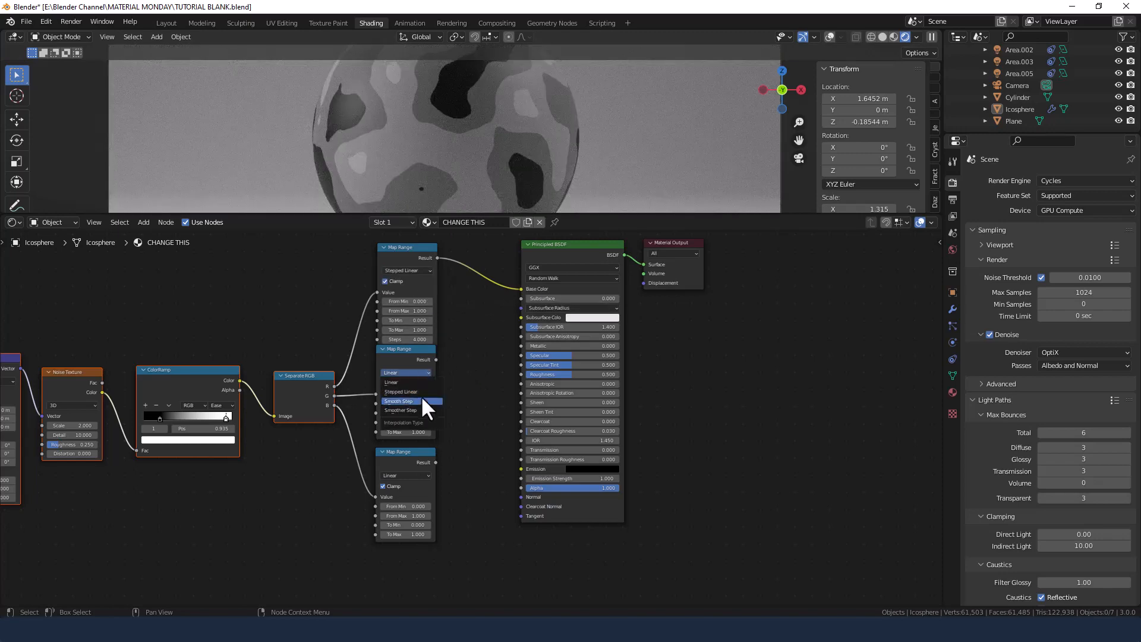
{"action": "left_click", "coordinate": [421, 391]}
{"action": "left_click", "coordinate": [422, 474]}
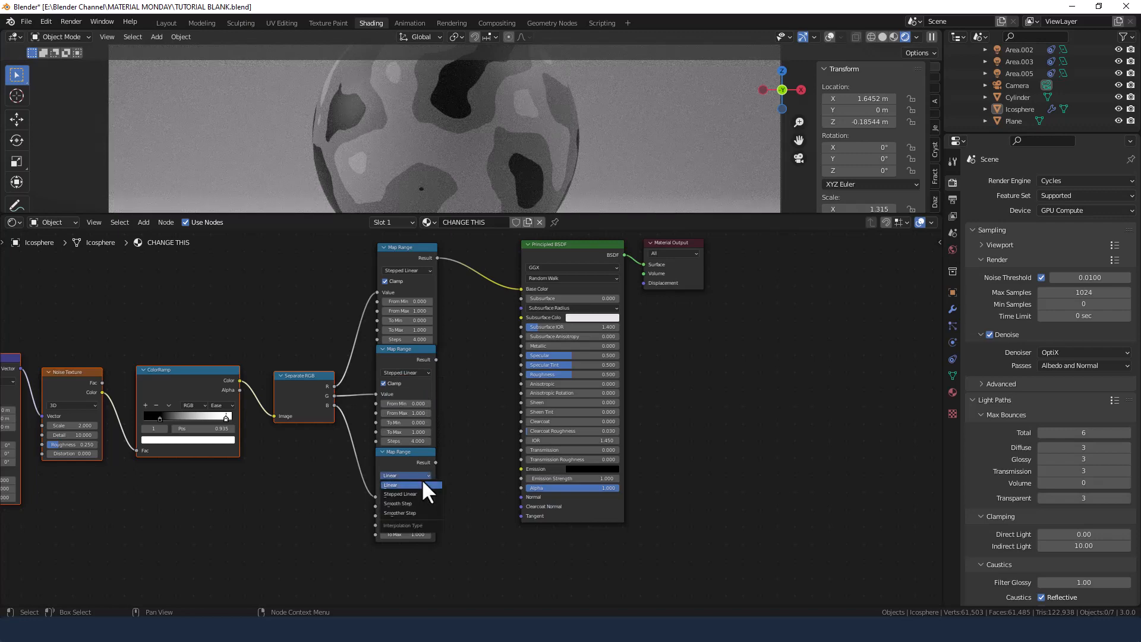
{"action": "left_click", "coordinate": [421, 494]}
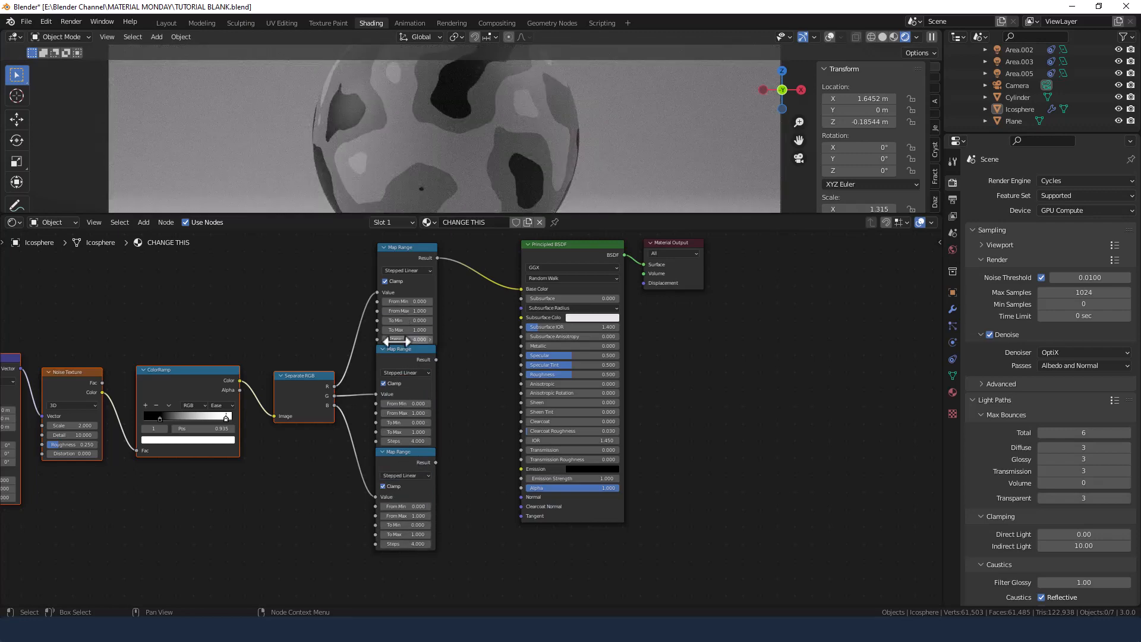
Add a Value node and place it directly below the Separate RGB node.
{"action": "left_click", "coordinate": [299, 475]}
{"action": "key", "text": "shift+a"}
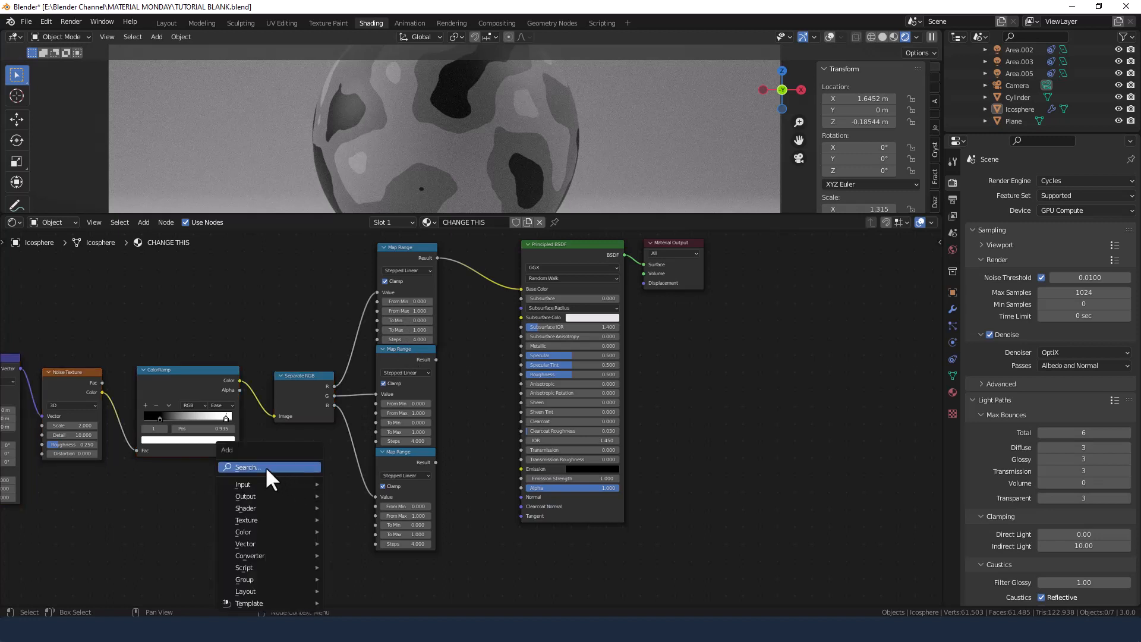
{"action": "left_click", "coordinate": [265, 466]}
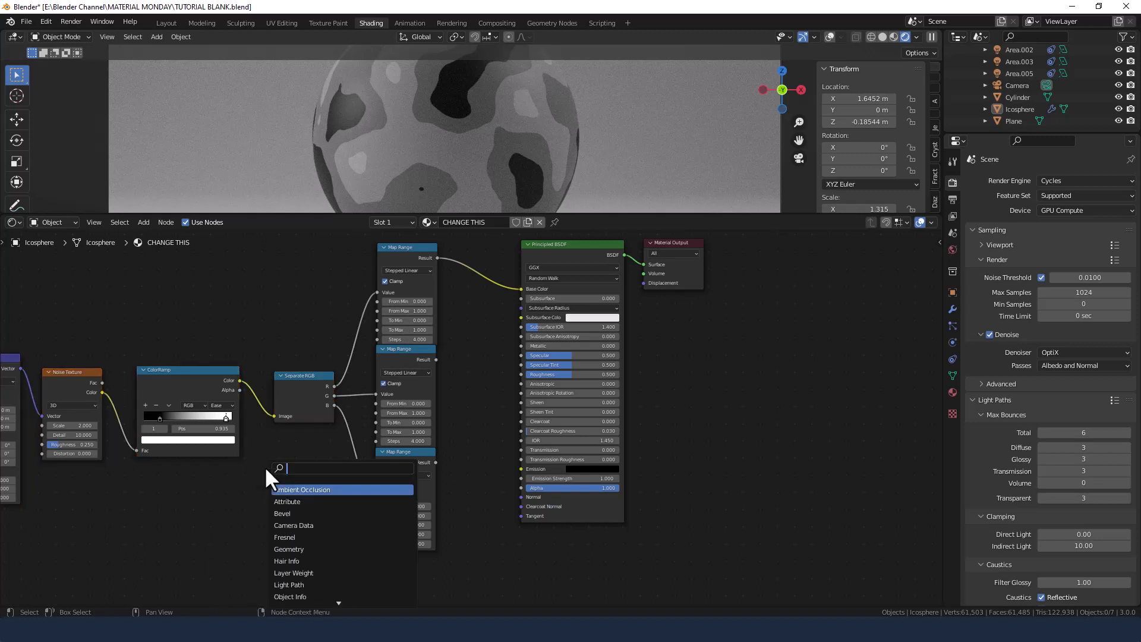
{"action": "type", "text": "VALU"}
{"action": "left_click", "coordinate": [306, 488]}
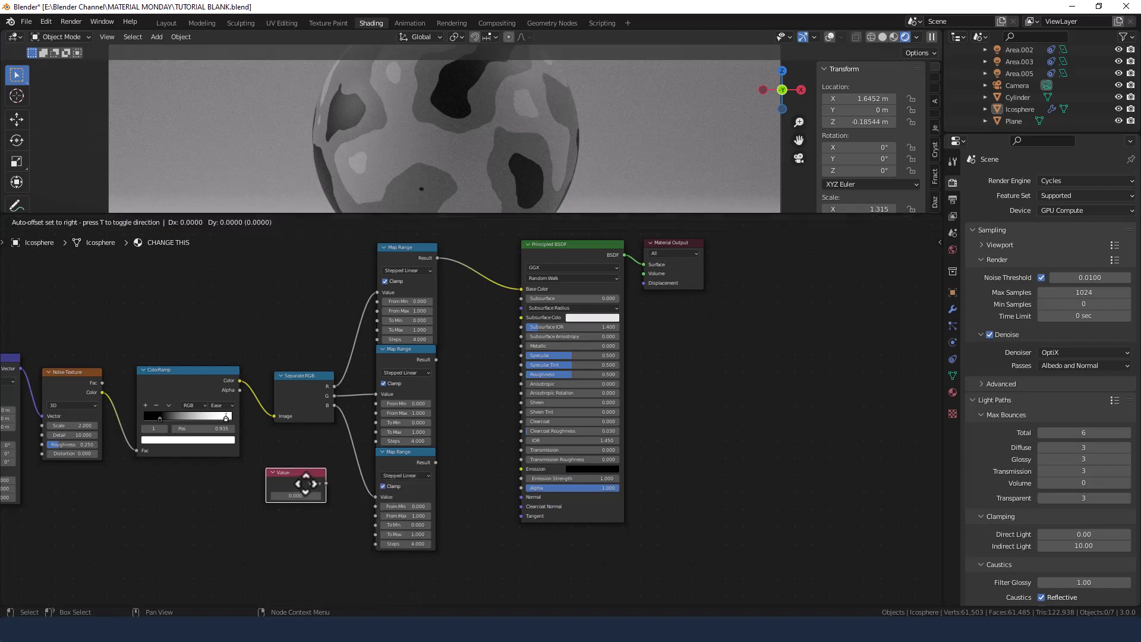
Connect the Value node to the Steps inputs of all three Map Range nodes and set its value to 5.
{"action": "left_click_drag", "start_coordinate": [333, 449], "coordinate": [374, 340]}
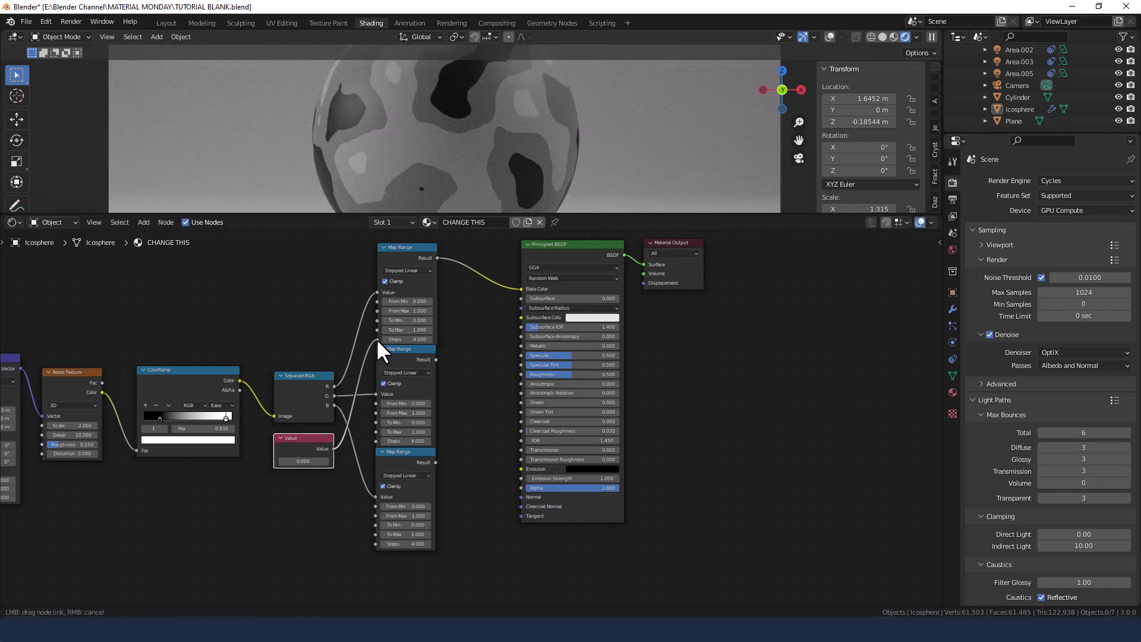
{"action": "left_click_drag", "start_coordinate": [334, 449], "coordinate": [375, 544]}
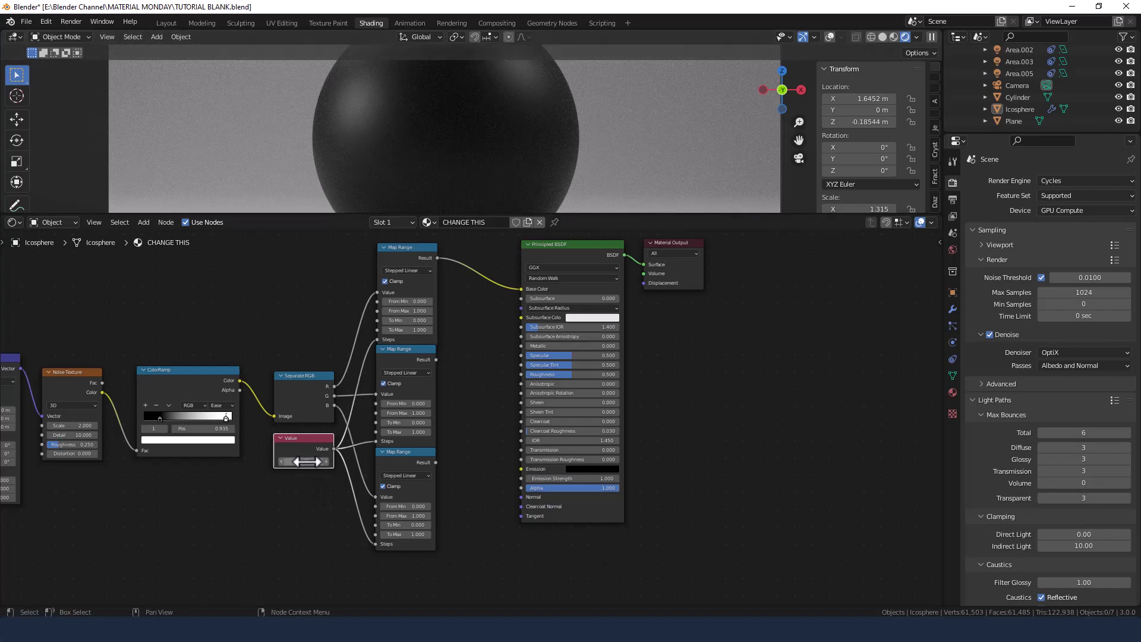
{"action": "left_click", "coordinate": [307, 462]}
{"action": "type", "text": "5"}
{"action": "key", "text": "Return"}
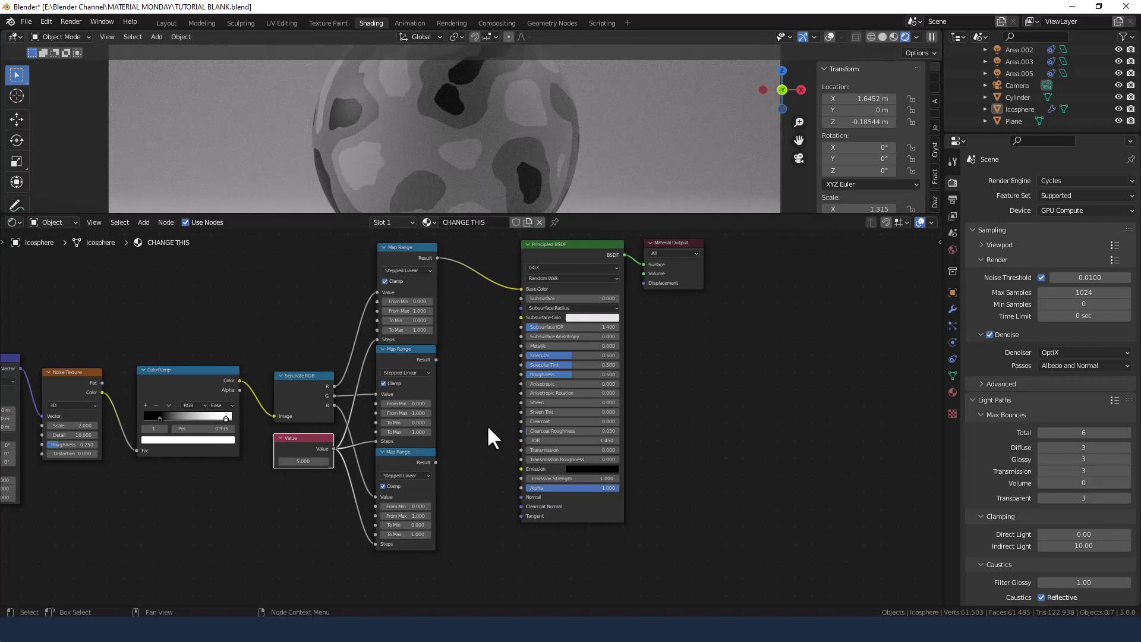
Move the Principled BSDF and Material Output nodes farther from the Map Range nodes to make room between them.
{"action": "middle_click_drag", "start_coordinate": [485, 397], "coordinate": [368, 418]}
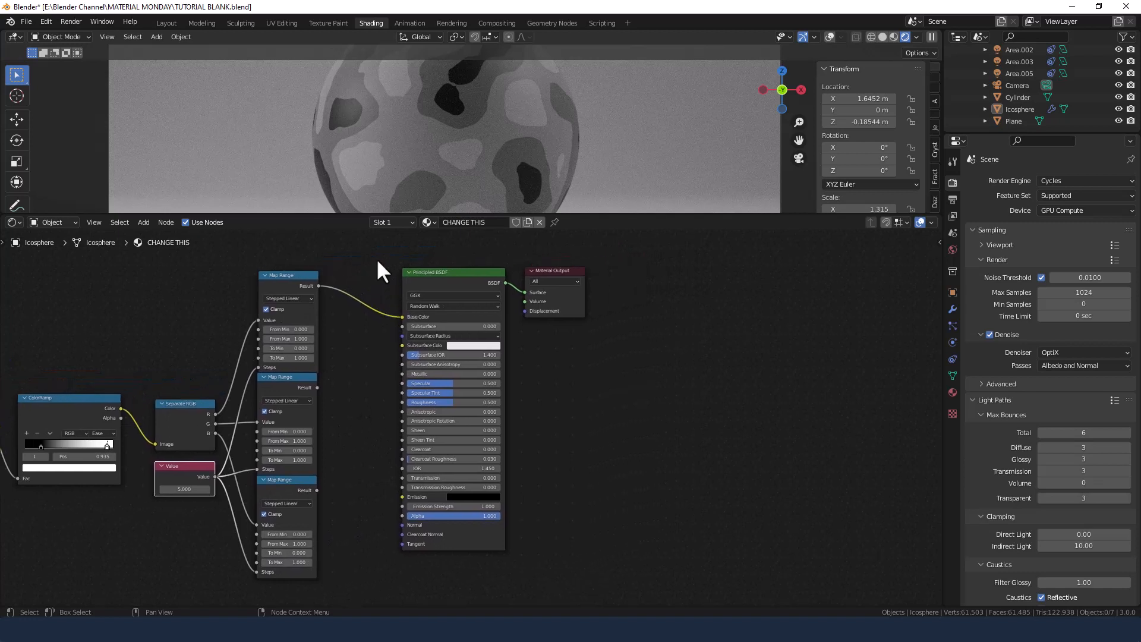
{"action": "left_click_drag", "start_coordinate": [378, 261], "coordinate": [658, 395]}
{"action": "left_click_drag", "start_coordinate": [472, 271], "coordinate": [591, 272]}
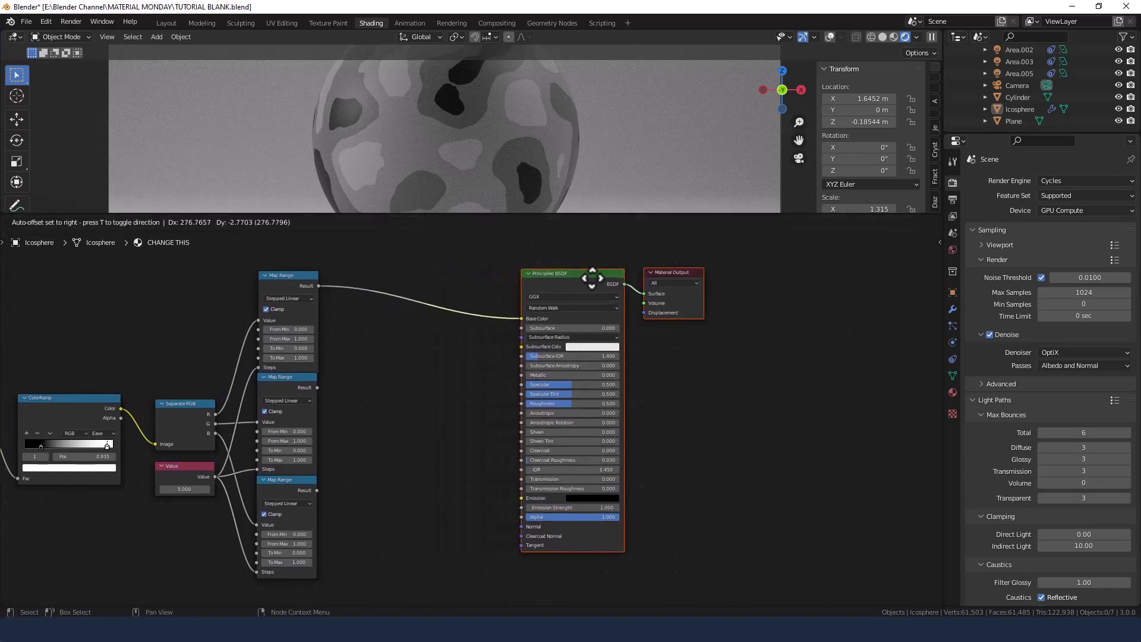
Add a Combine RGB node on the link between the uppermost Map Range and the Principled BSDF's Base Color.
{"action": "left_click", "coordinate": [413, 377]}
{"action": "key", "text": "shift+a"}
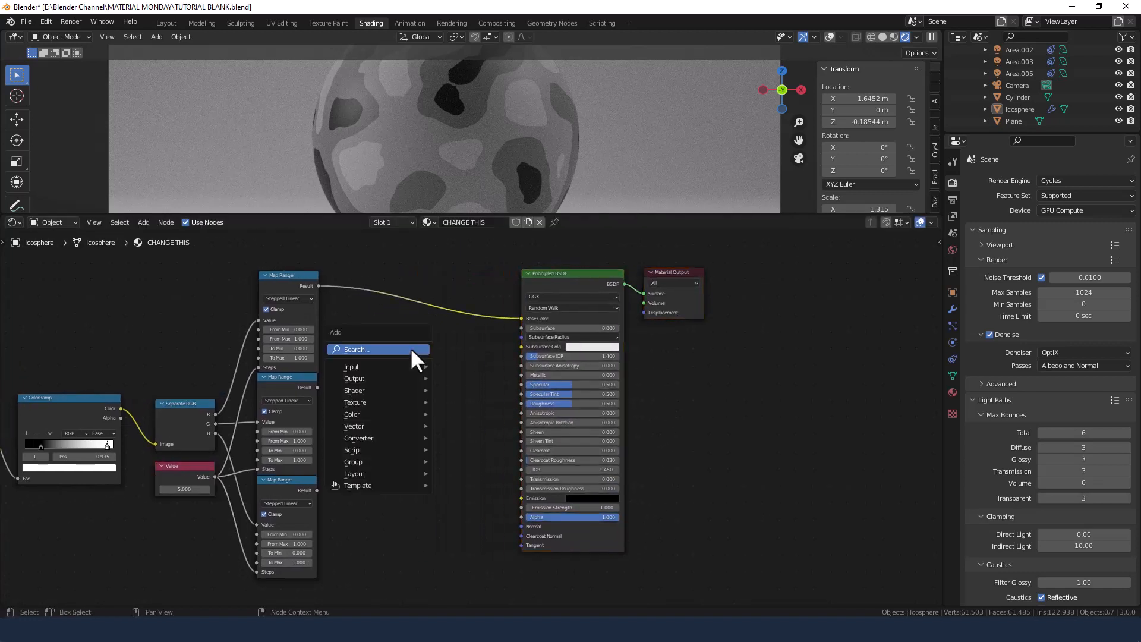
{"action": "left_click", "coordinate": [398, 348]}
{"action": "type", "text": "COM"}
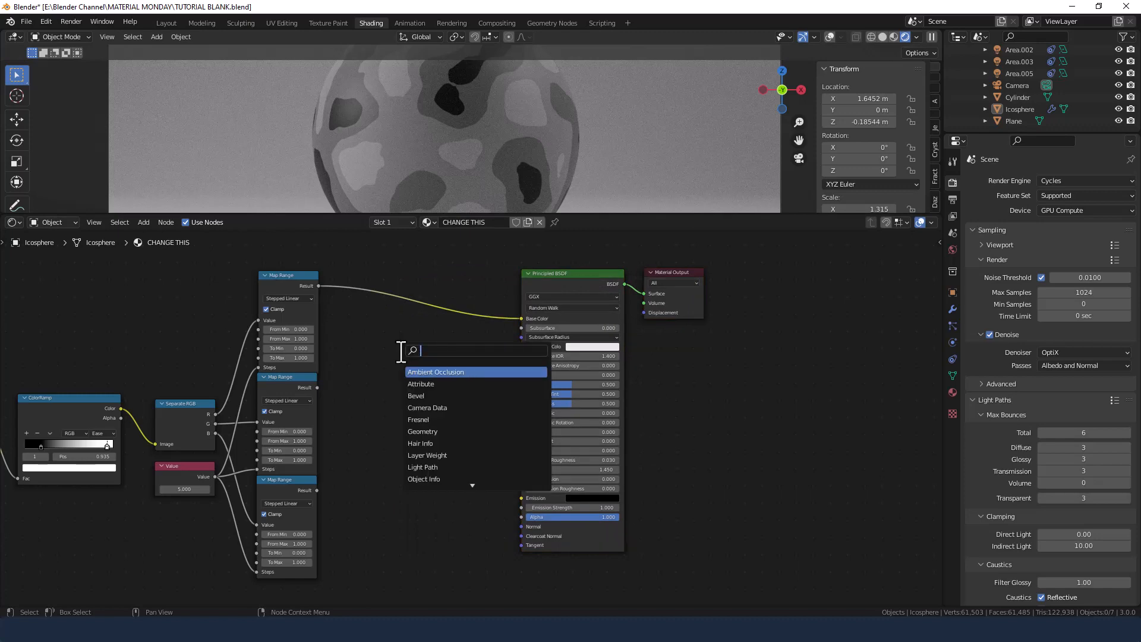
{"action": "type", "text": "BIN"}
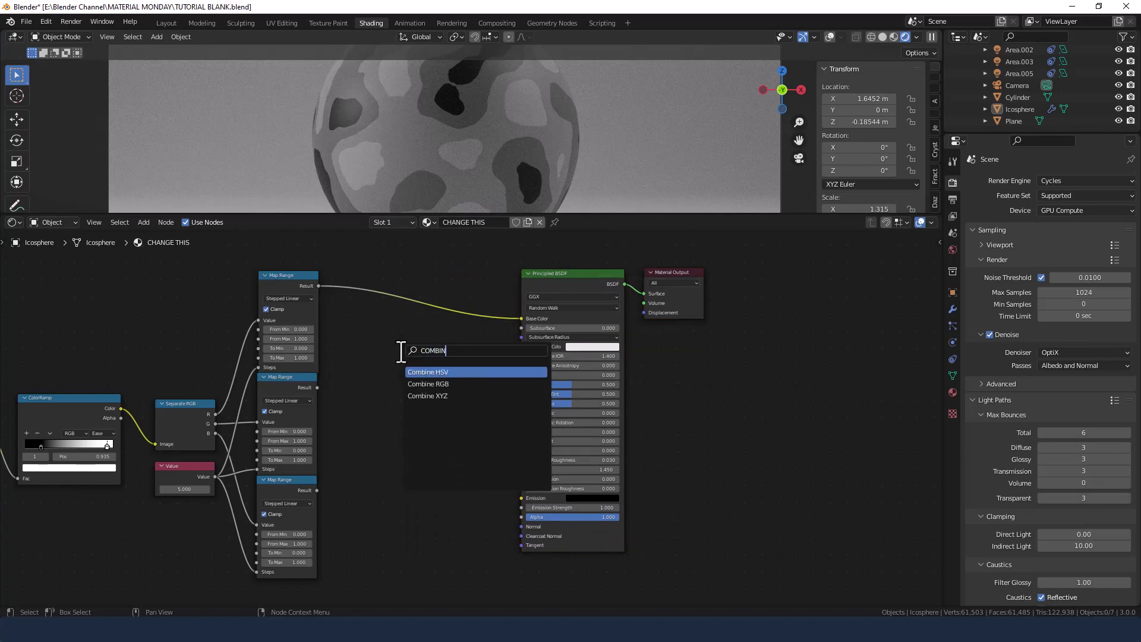
{"action": "left_click", "coordinate": [428, 384]}
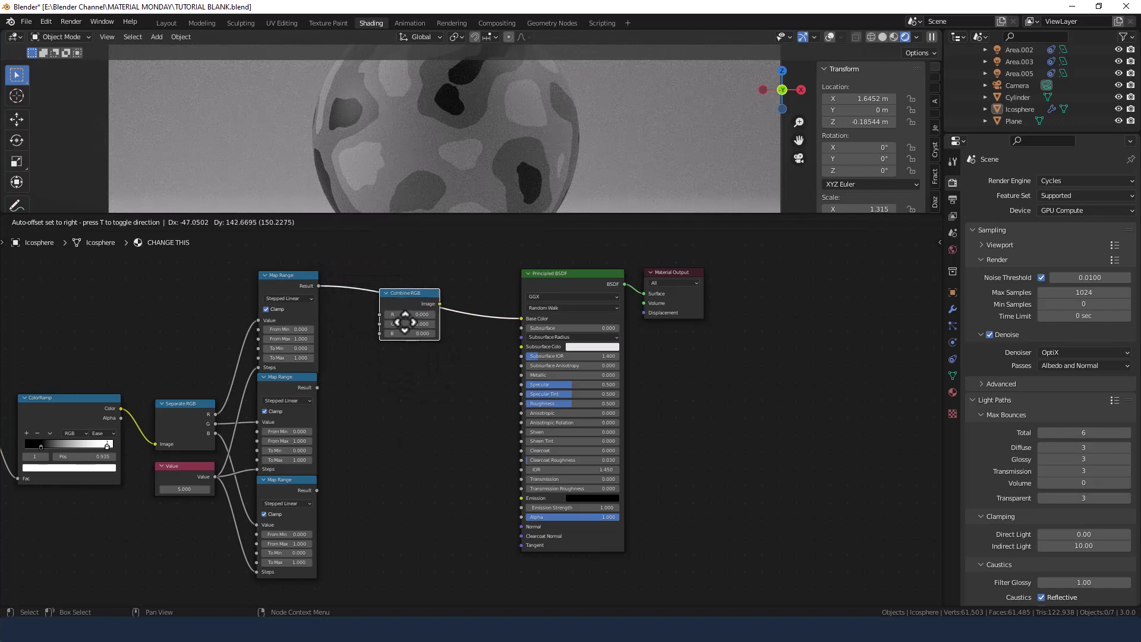
{"action": "left_click", "coordinate": [405, 323]}
Connect the middle Map Range to Combine RGB's G and the lowest to B, and move Combine RGB level with the middle Map Range.
{"action": "left_click_drag", "start_coordinate": [318, 387], "coordinate": [380, 324]}
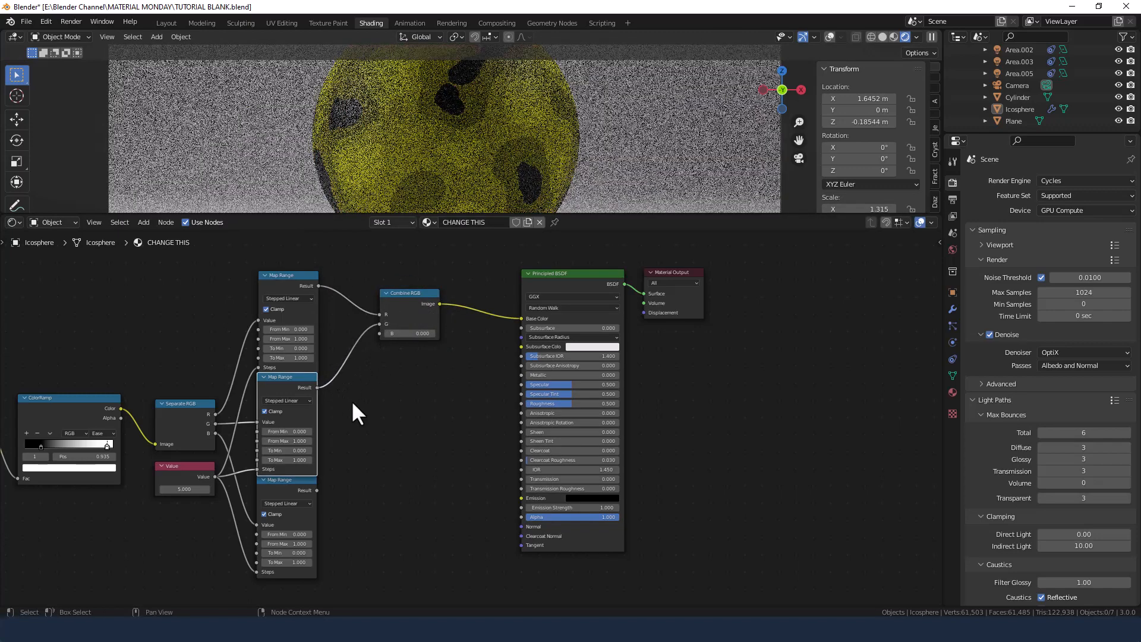
{"action": "left_click_drag", "start_coordinate": [317, 491], "coordinate": [379, 333]}
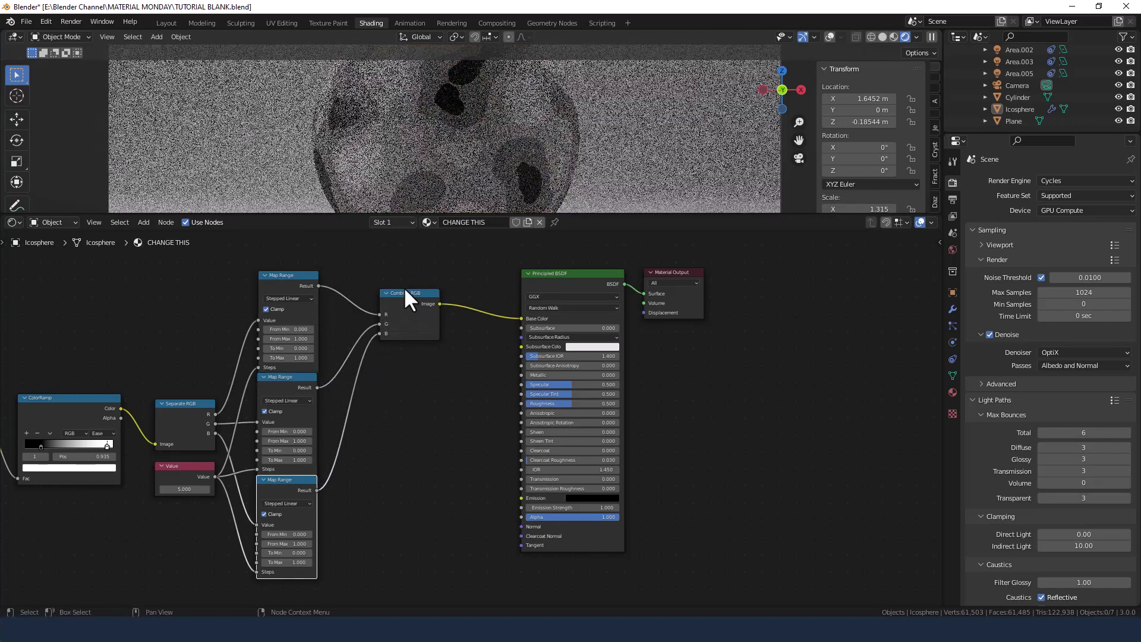
{"action": "left_click_drag", "start_coordinate": [402, 291], "coordinate": [403, 381]}
Set the uppermost Map Range to From Min 0, From Max 0.3, To Min 0.1 and To Max 0.2.
{"action": "scroll", "coordinate": [291, 349], "scroll_direction": "up", "scroll_amount": 1}
{"action": "scroll", "coordinate": [291, 349], "scroll_direction": "up", "scroll_amount": 2}
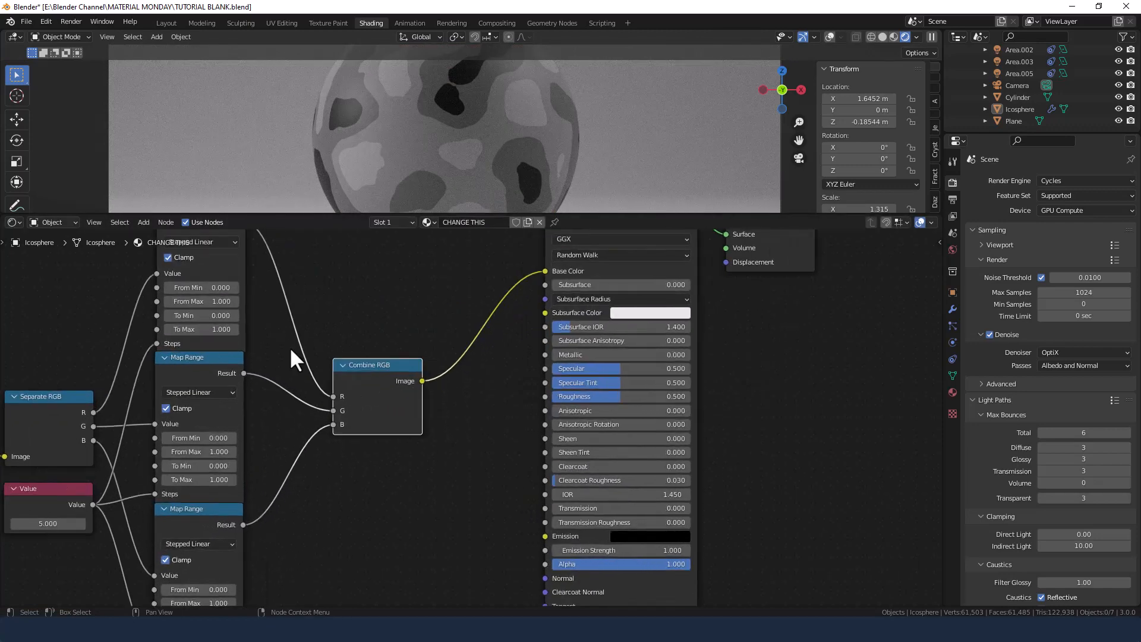
{"action": "middle_click_drag", "start_coordinate": [279, 291], "coordinate": [393, 335]}
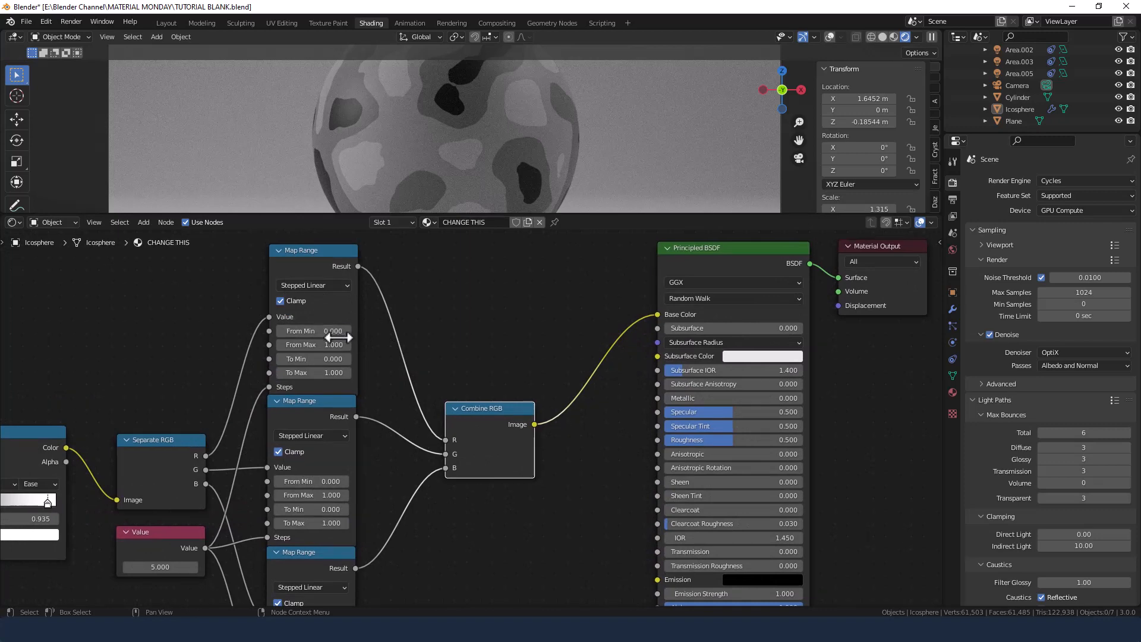
{"action": "left_click", "coordinate": [315, 331]}
{"action": "type", "text": "0"}
{"action": "key", "text": "Tab"}
{"action": "type", "text": ".3"}
{"action": "key", "text": "Tab"}
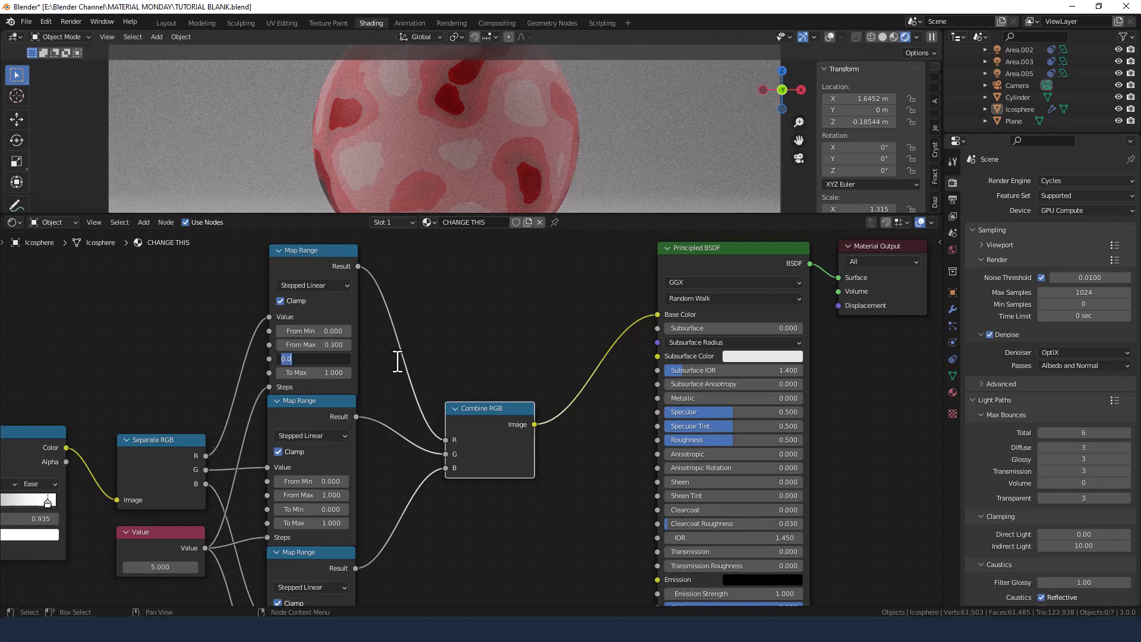
{"action": "type", "text": ".1"}
{"action": "key", "text": "Tab"}
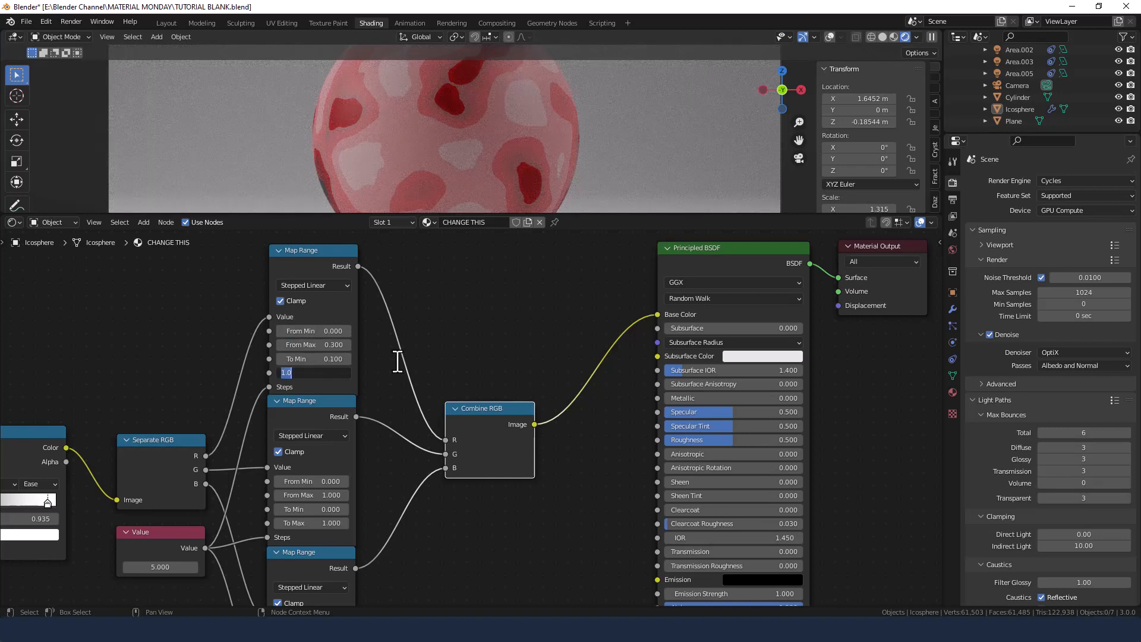
{"action": "type", "text": ".2"}
{"action": "key", "text": "Return"}
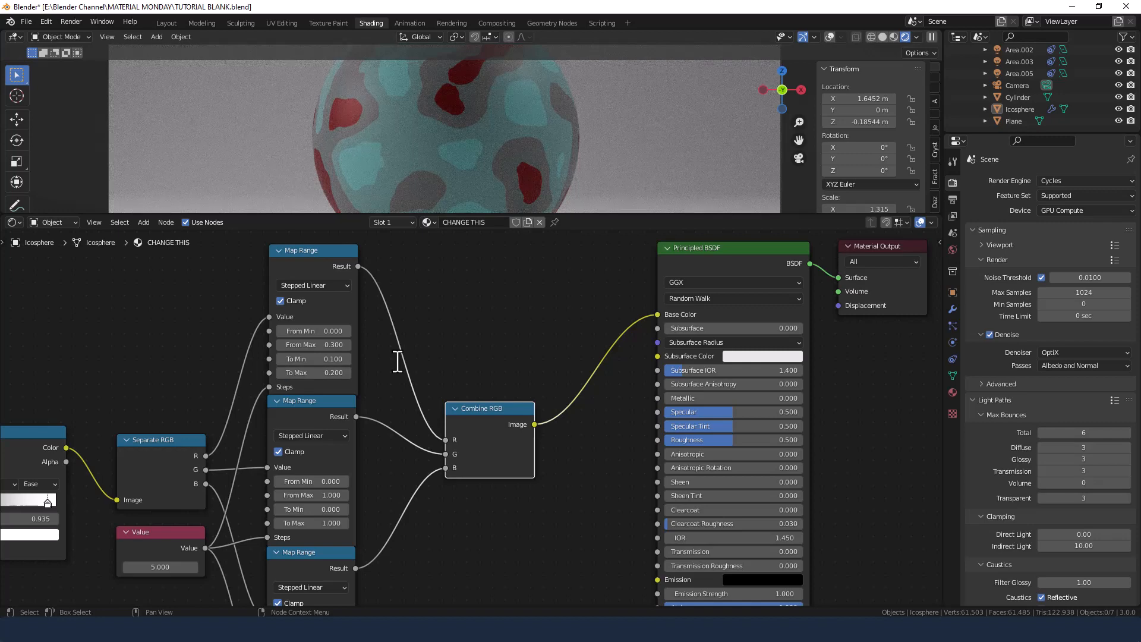
Set the middle Map Range to From Min 0.3, From Max 0.6, To Min 0.1 and To Max 0.2.
{"action": "middle_click_drag", "start_coordinate": [397, 420], "coordinate": [399, 361]}
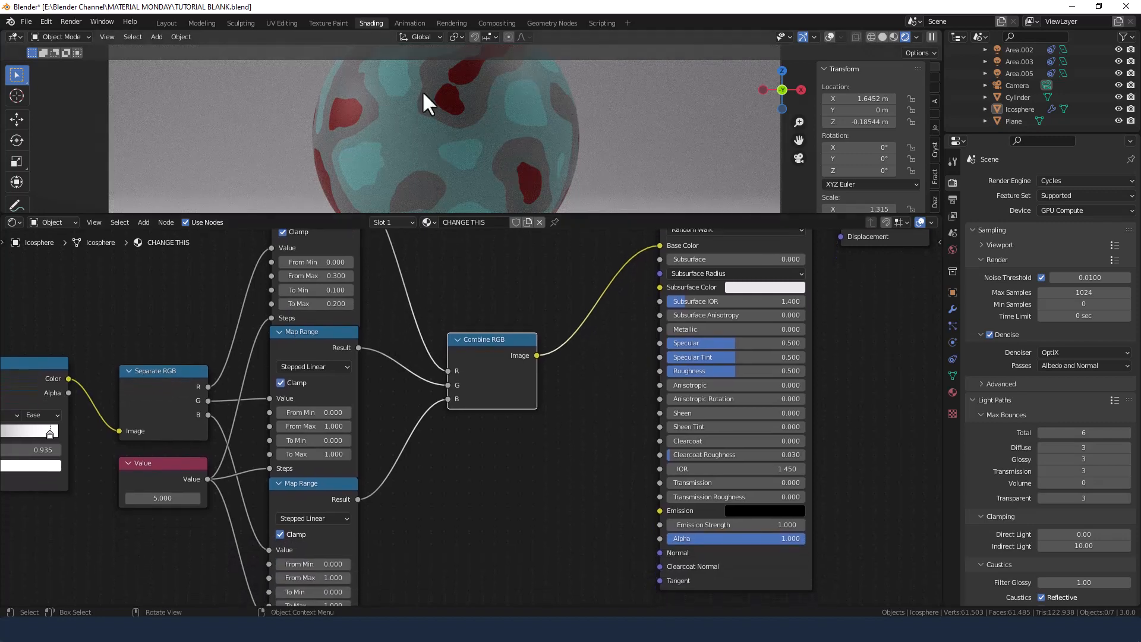
{"action": "middle_click_drag", "start_coordinate": [375, 497], "coordinate": [390, 428]}
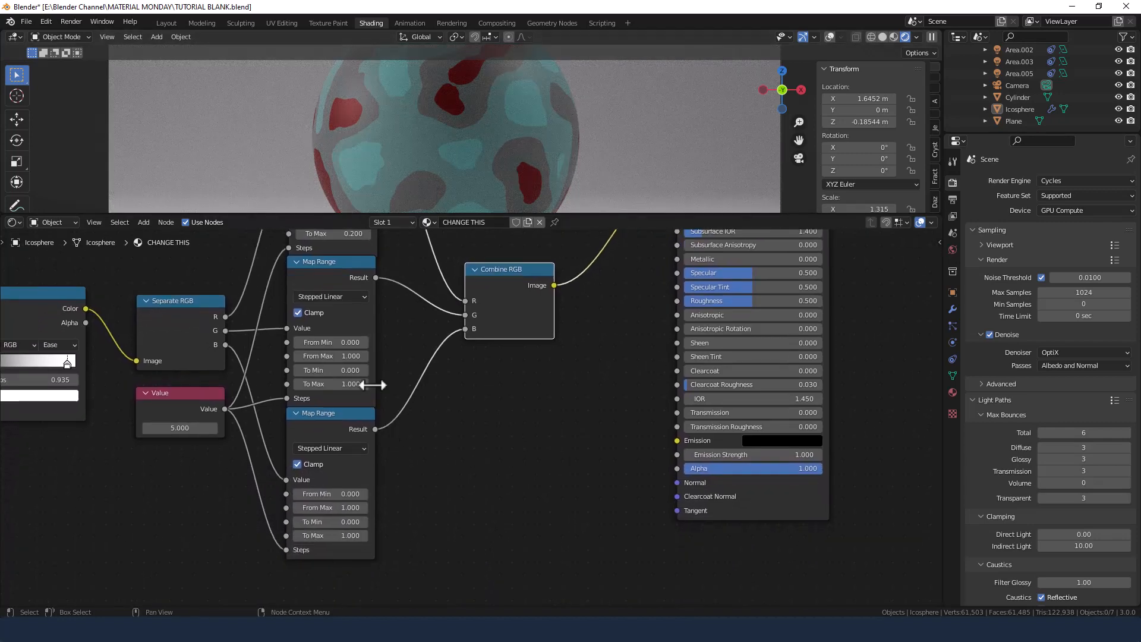
{"action": "left_click", "coordinate": [340, 343]}
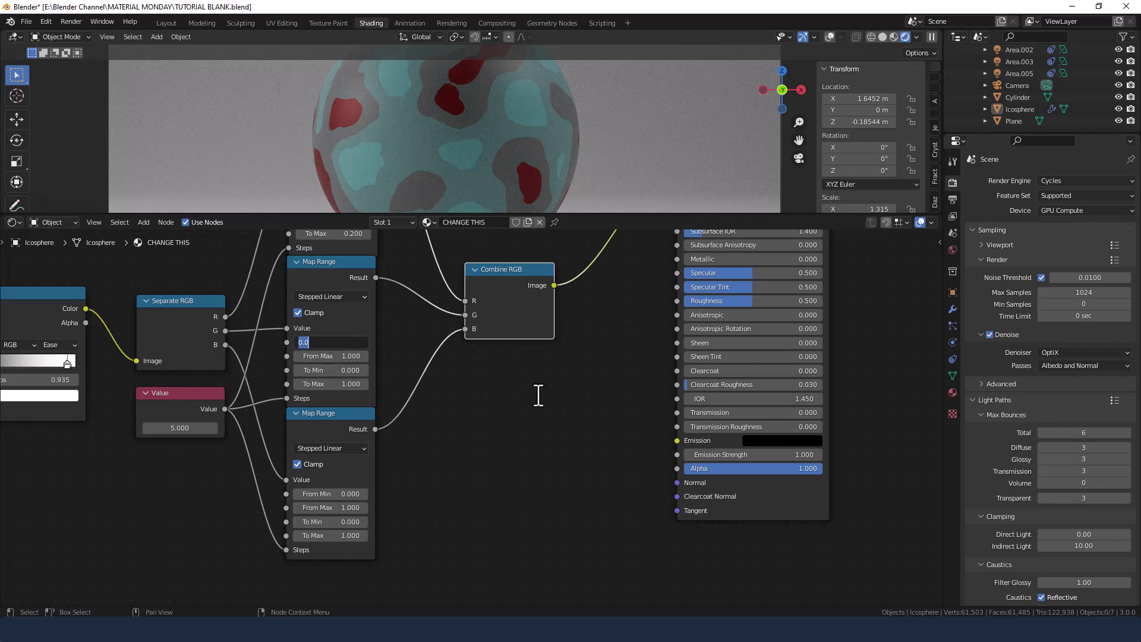
{"action": "type", "text": ".3"}
{"action": "key", "text": "Tab"}
{"action": "type", "text": ".6"}
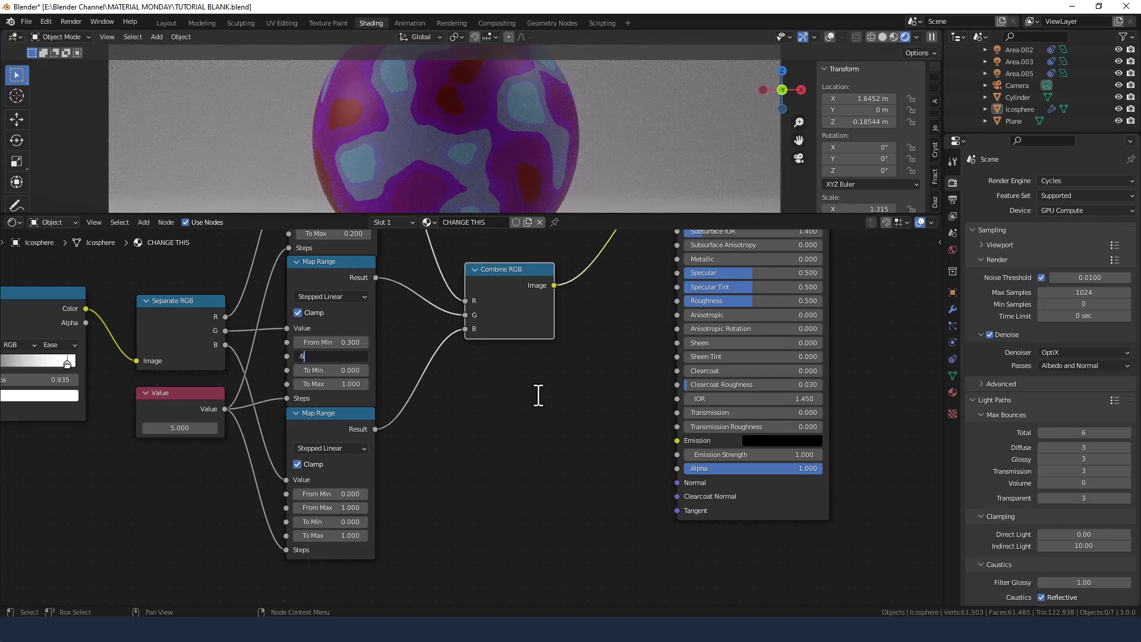
{"action": "key", "text": "Tab"}
{"action": "type", "text": ".1"}
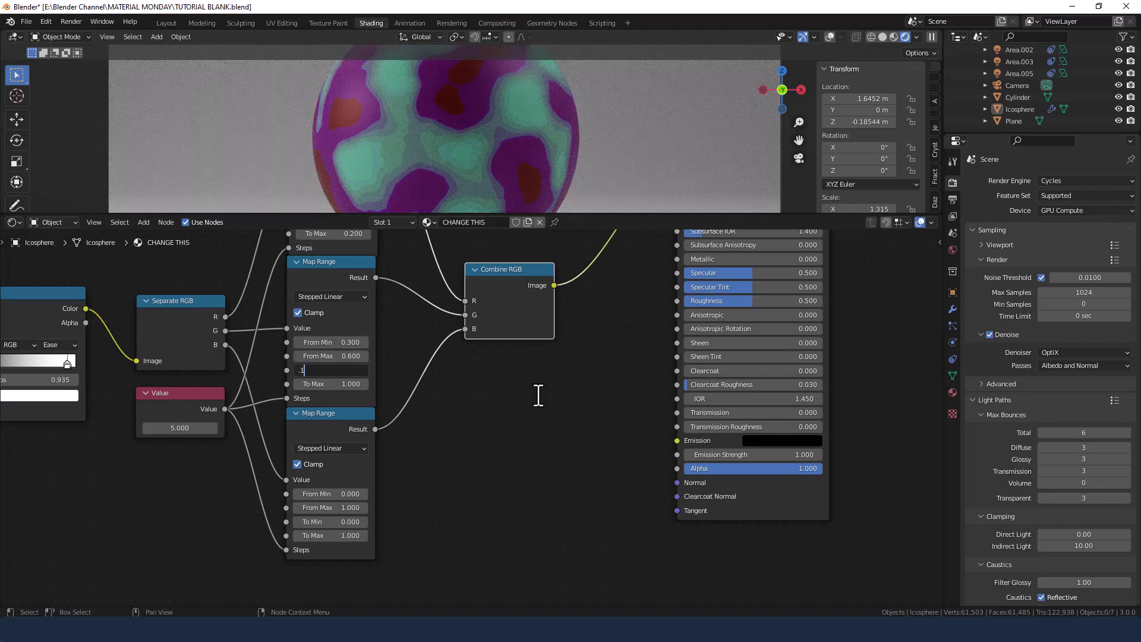
{"action": "key", "text": "Tab"}
{"action": "type", "text": ".2"}
{"action": "key", "text": "Return"}
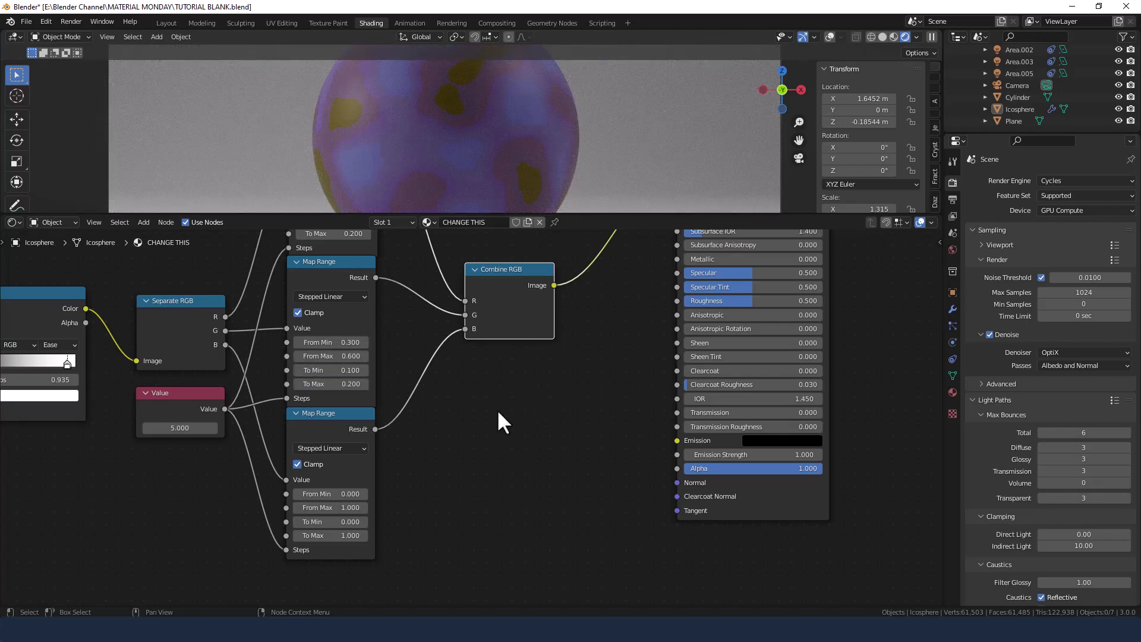
Set the lowest Map Range to From Min 0.6, From Max 0.9, To Min 0.1 and To Max 0.2.
{"action": "middle_click_drag", "start_coordinate": [497, 409], "coordinate": [469, 379]}
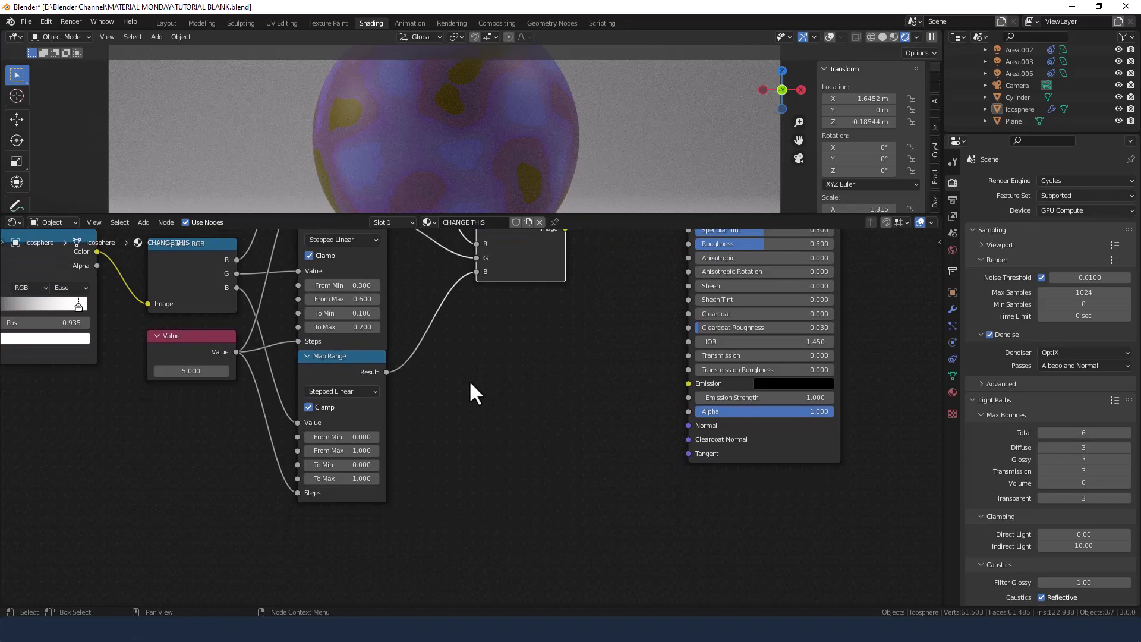
{"action": "left_click", "coordinate": [362, 435]}
{"action": "type", "text": ".6"}
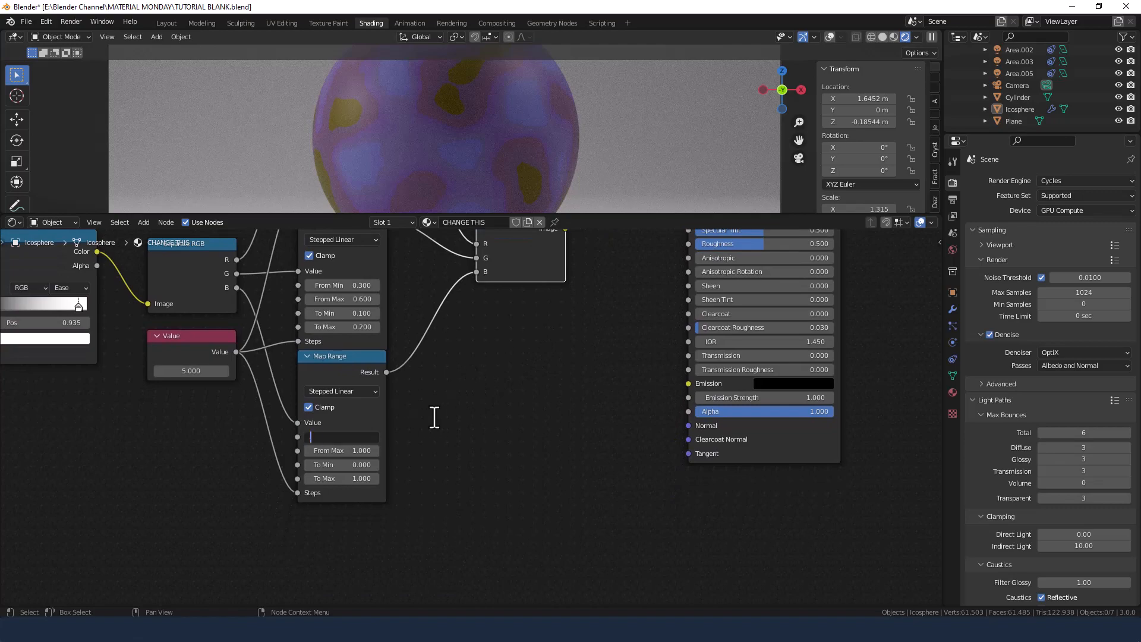
{"action": "key", "text": "Tab"}
{"action": "type", "text": ".9"}
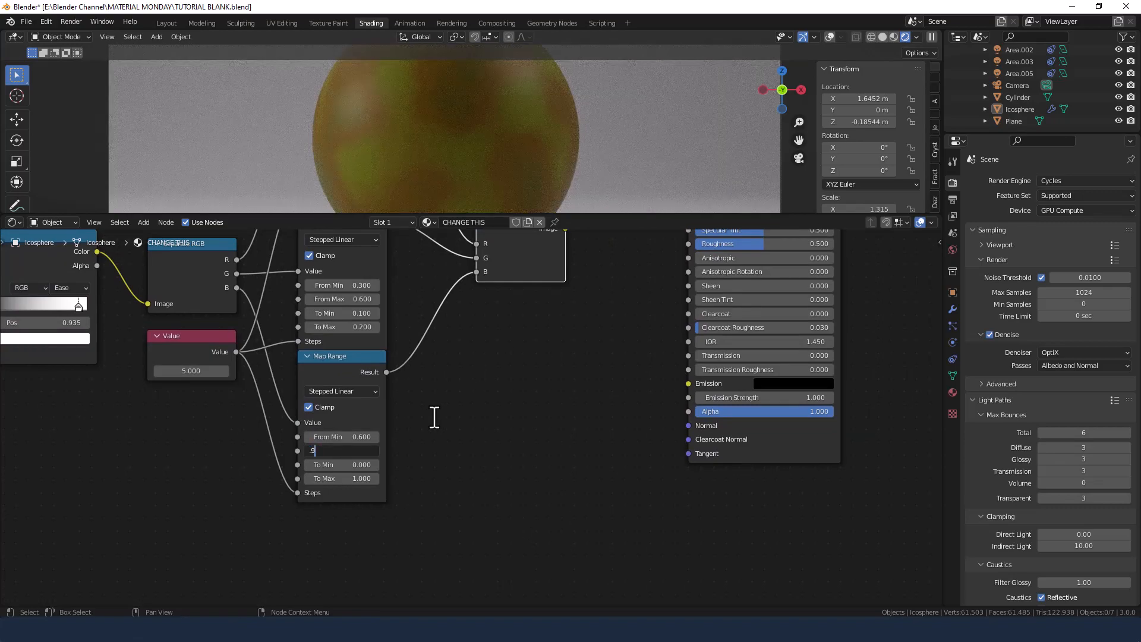
{"action": "key", "text": "Tab"}
{"action": "type", "text": ".1"}
{"action": "key", "text": "Tab"}
{"action": "type", "text": ".2"}
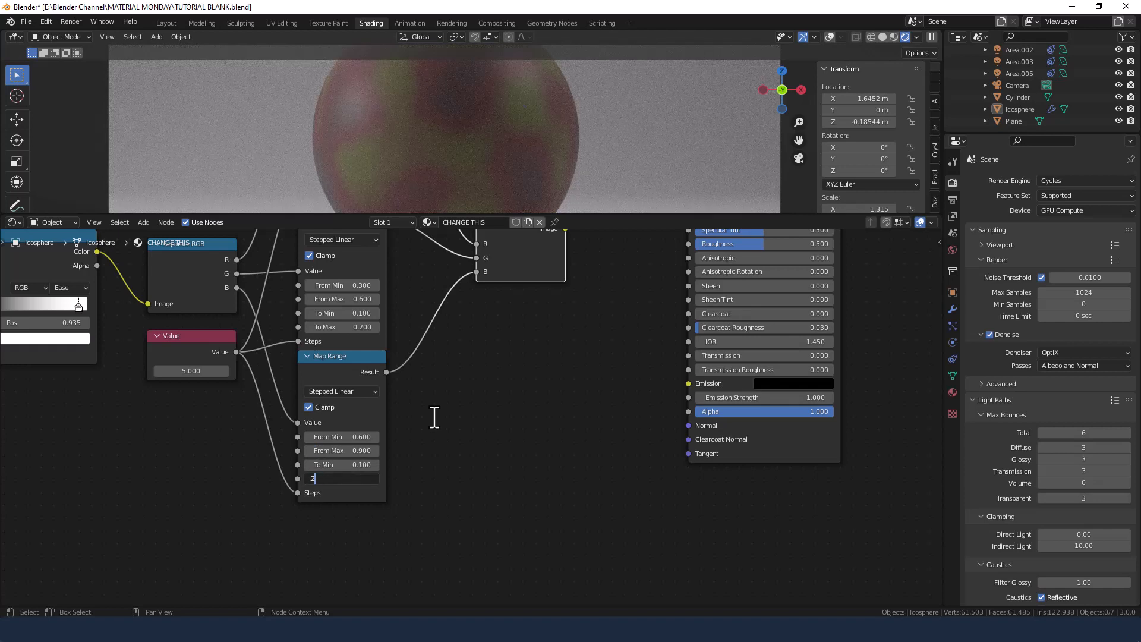
{"action": "key", "text": "Return"}
Select the Principled BSDF and Material Output nodes and move them farther away from Combine RGB.
{"action": "middle_click_drag", "start_coordinate": [459, 385], "coordinate": [430, 425]}
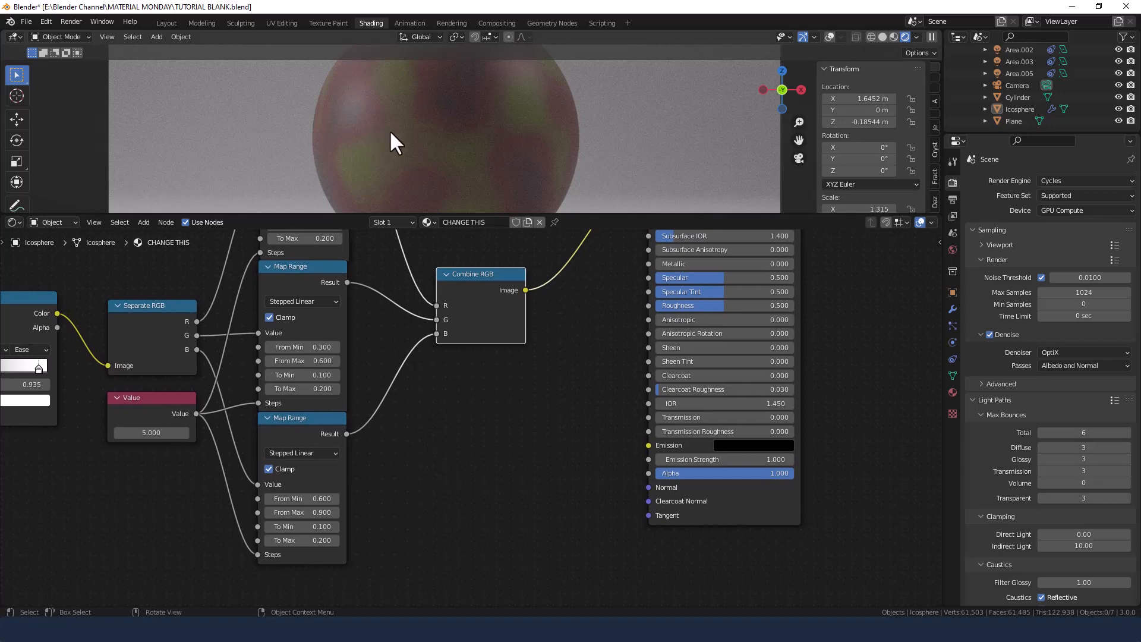
{"action": "scroll", "coordinate": [468, 378], "scroll_direction": "down", "scroll_amount": 3}
{"action": "middle_click_drag", "start_coordinate": [469, 383], "coordinate": [339, 460]}
{"action": "left_click_drag", "start_coordinate": [434, 257], "coordinate": [605, 277]}
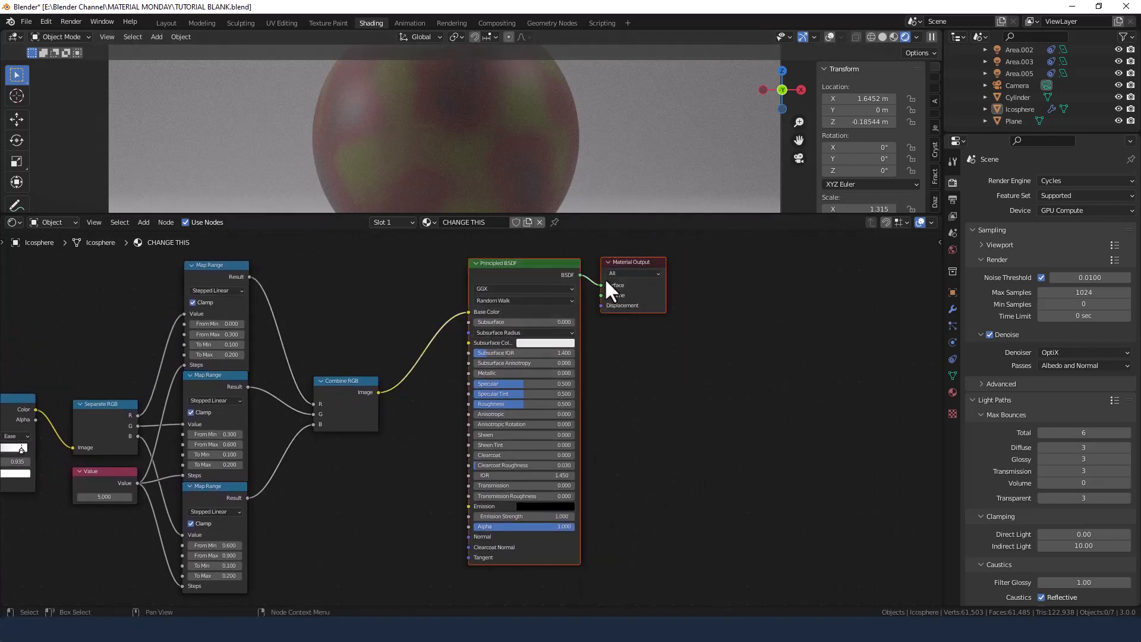
{"action": "left_click", "coordinate": [540, 258]}
{"action": "left_click_drag", "start_coordinate": [540, 259], "coordinate": [544, 262]}
{"action": "left_click_drag", "start_coordinate": [540, 246], "coordinate": [696, 326]}
{"action": "left_click_drag", "start_coordinate": [511, 266], "coordinate": [652, 269]}
{"action": "middle_click_drag", "start_coordinate": [518, 416], "coordinate": [419, 458]}
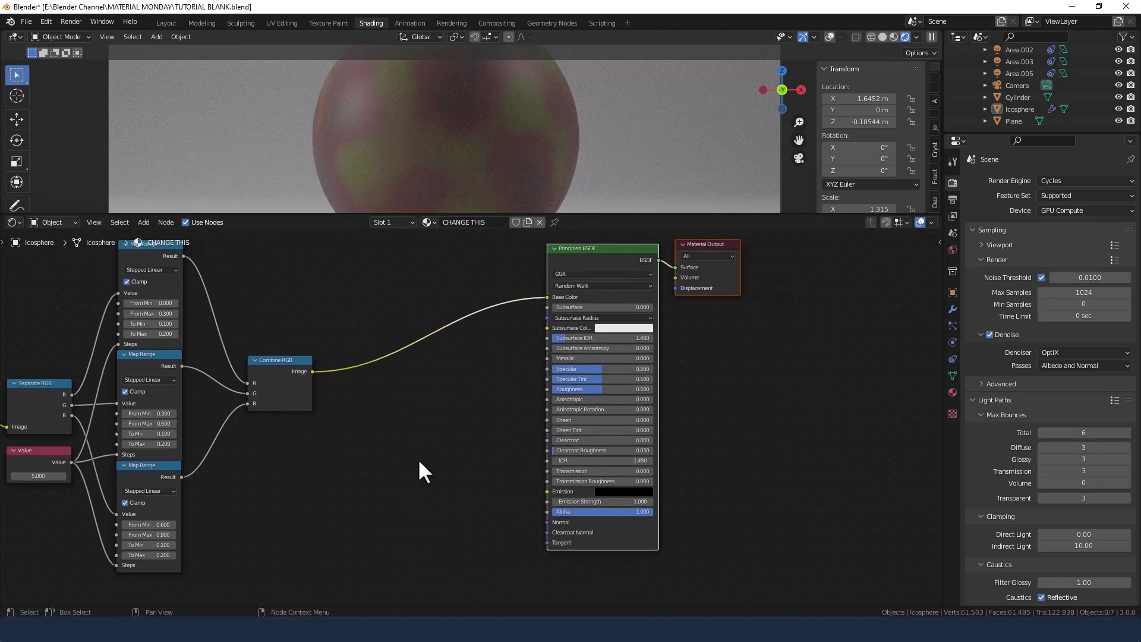
Link the Combine RGB Image output to the Principled BSDF Normal through a new Bump node, feeding its Height input.
{"action": "left_click_drag", "start_coordinate": [311, 372], "coordinate": [547, 521]}
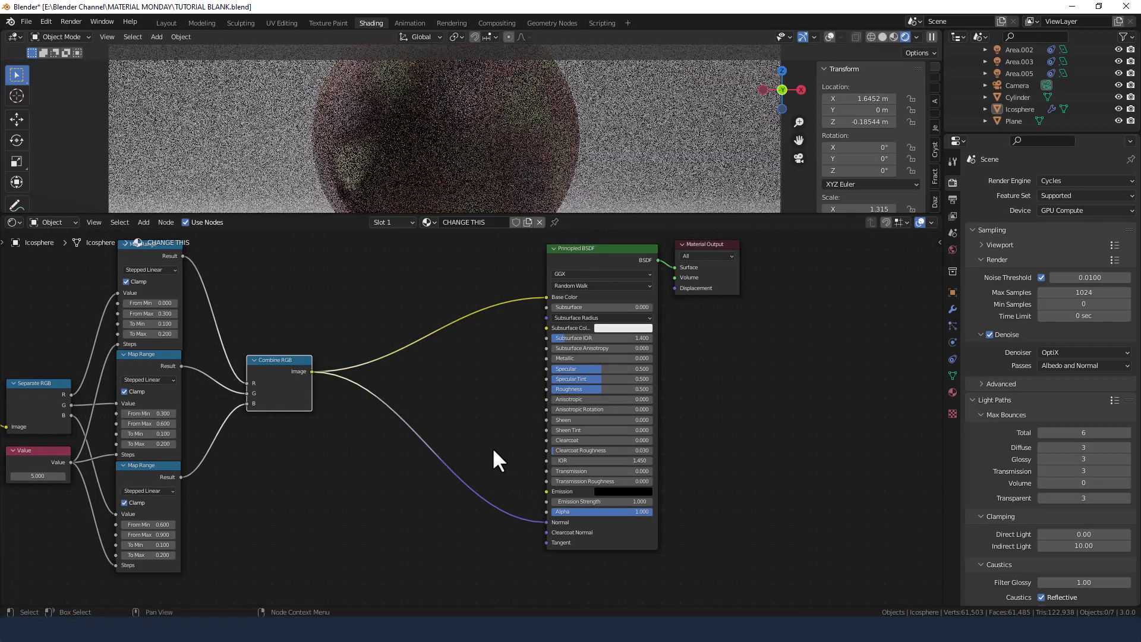
{"action": "key", "text": "shift+a"}
{"action": "left_click", "coordinate": [480, 437]}
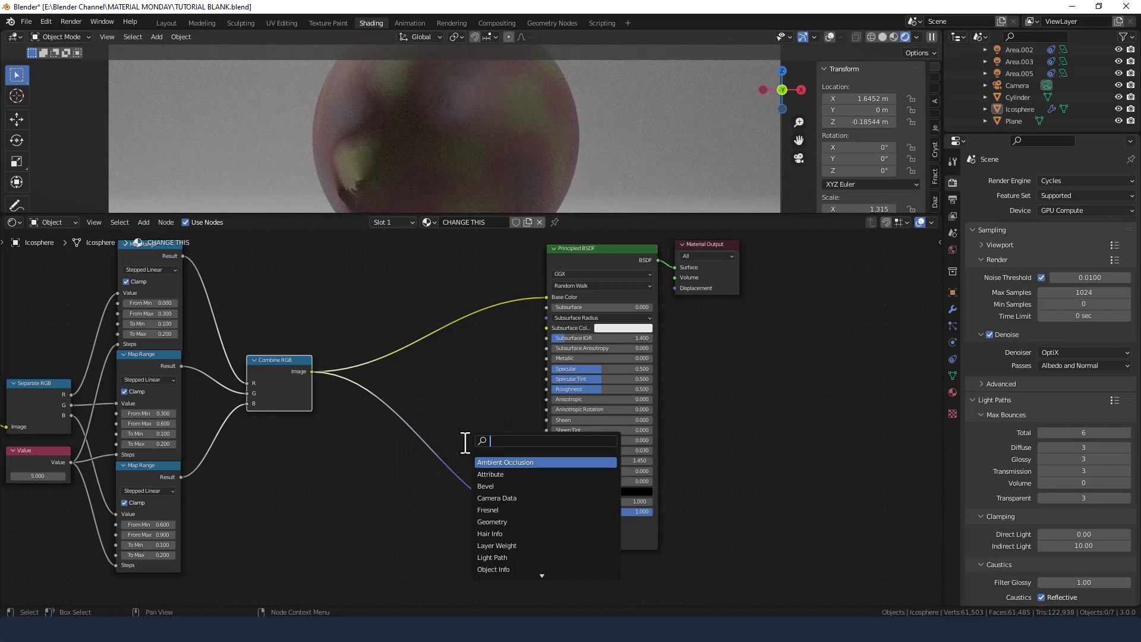
{"action": "type", "text": "BUMP"}
{"action": "key", "text": "Return"}
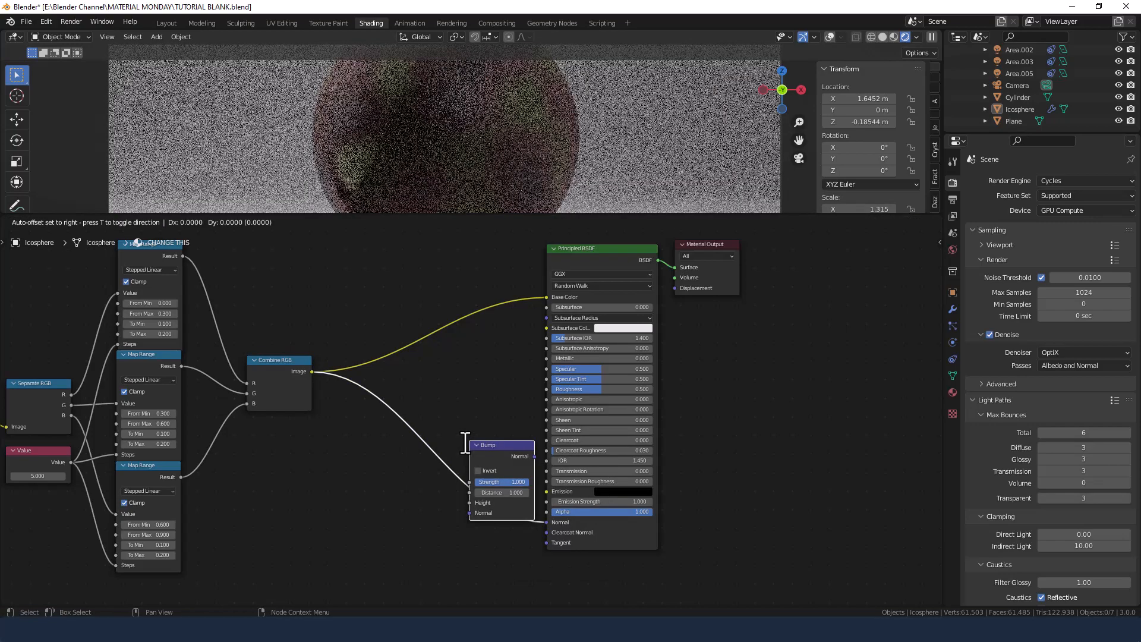
{"action": "left_click", "coordinate": [447, 546]}
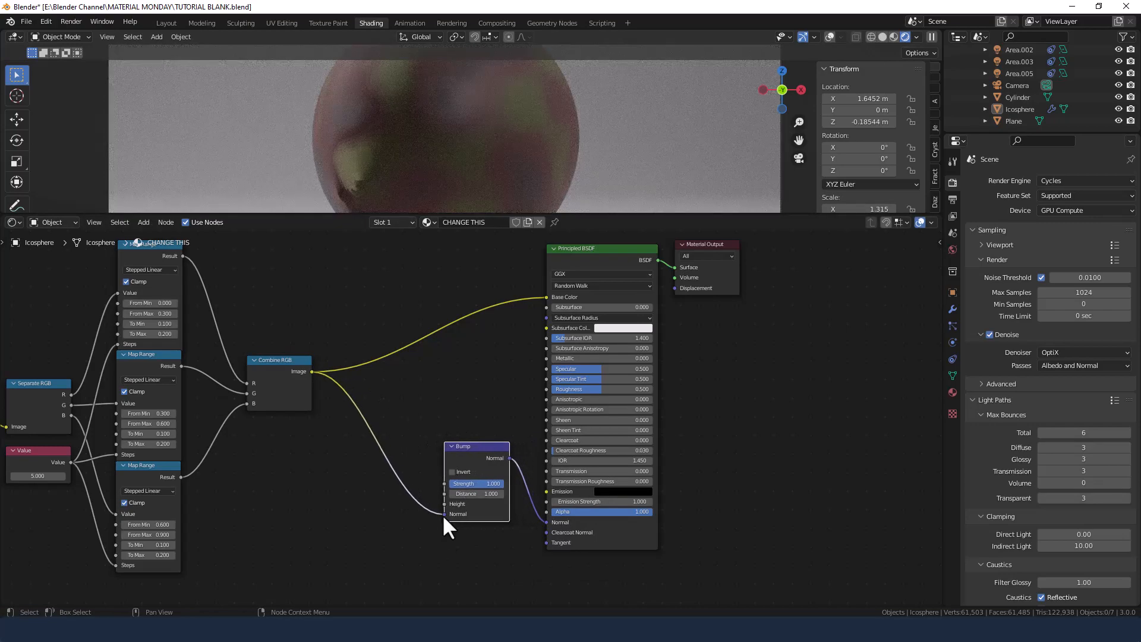
{"action": "left_click_drag", "start_coordinate": [444, 515], "coordinate": [444, 504]}
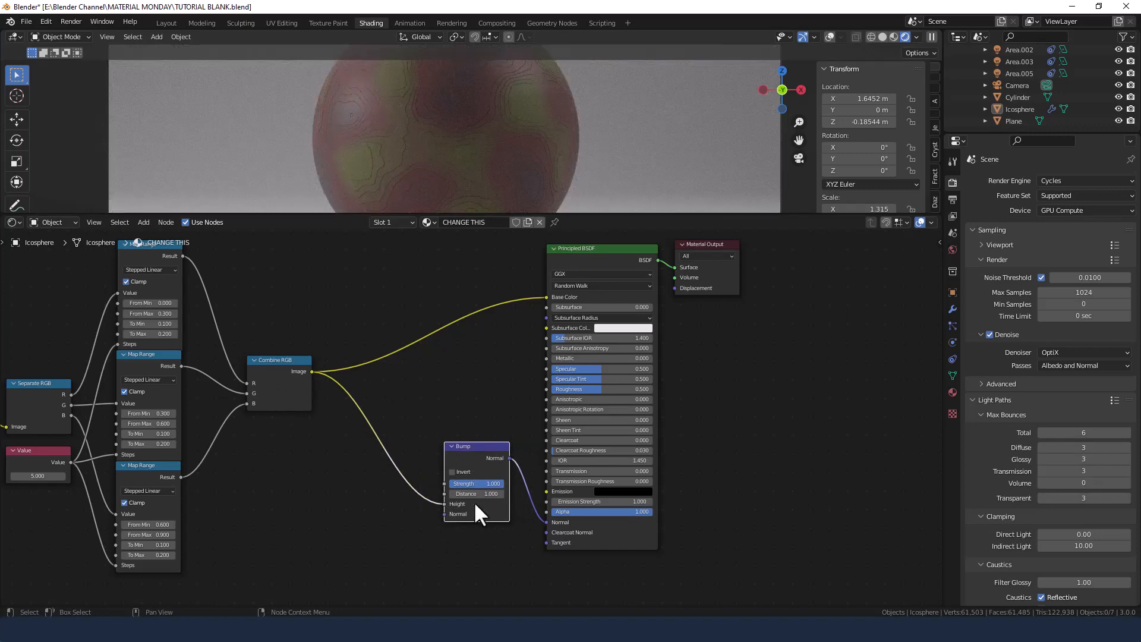
Set the Bump node's Strength to 0.5 and enable Invert.
{"action": "left_click", "coordinate": [475, 483]}
{"action": "type", "text": "0.5"}
{"action": "key", "text": "Return"}
{"action": "left_click", "coordinate": [450, 470]}
{"action": "middle_click_drag", "start_coordinate": [505, 349], "coordinate": [507, 369]}
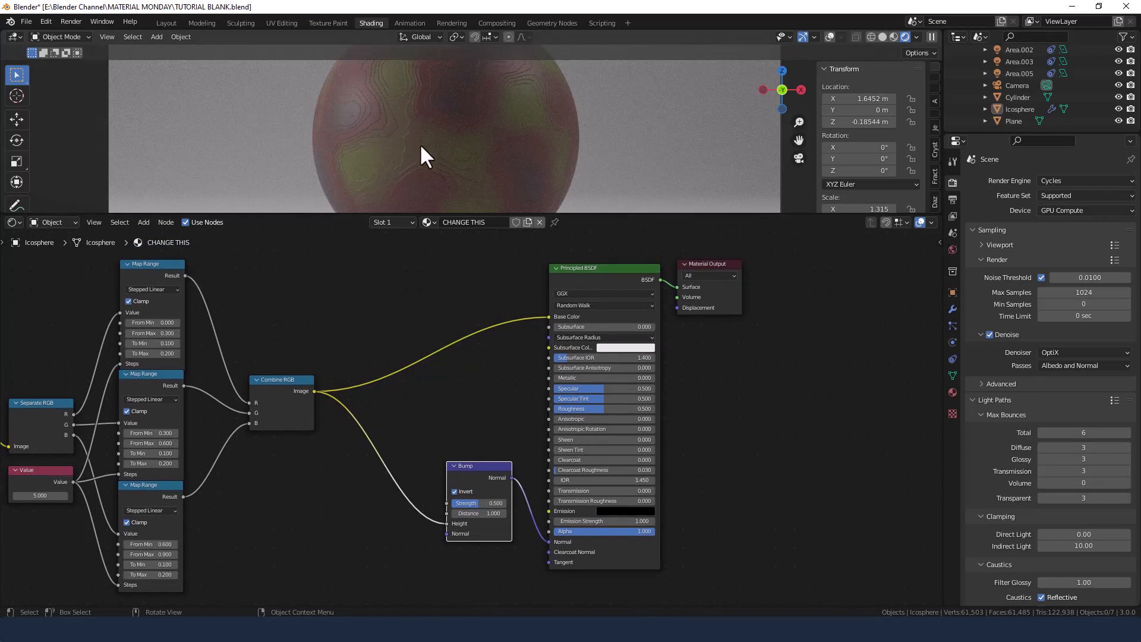
Add a ColorRamp node on the link between Combine RGB and the Principled BSDF Base Color.
{"action": "key", "text": "shift+a"}
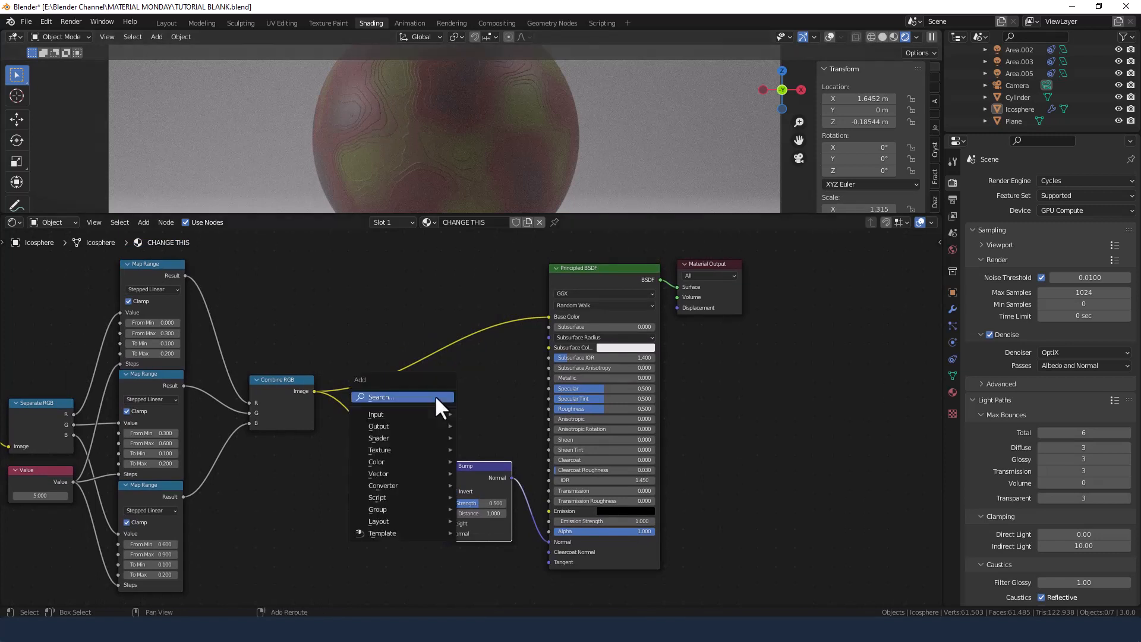
{"action": "type", "text": "col"}
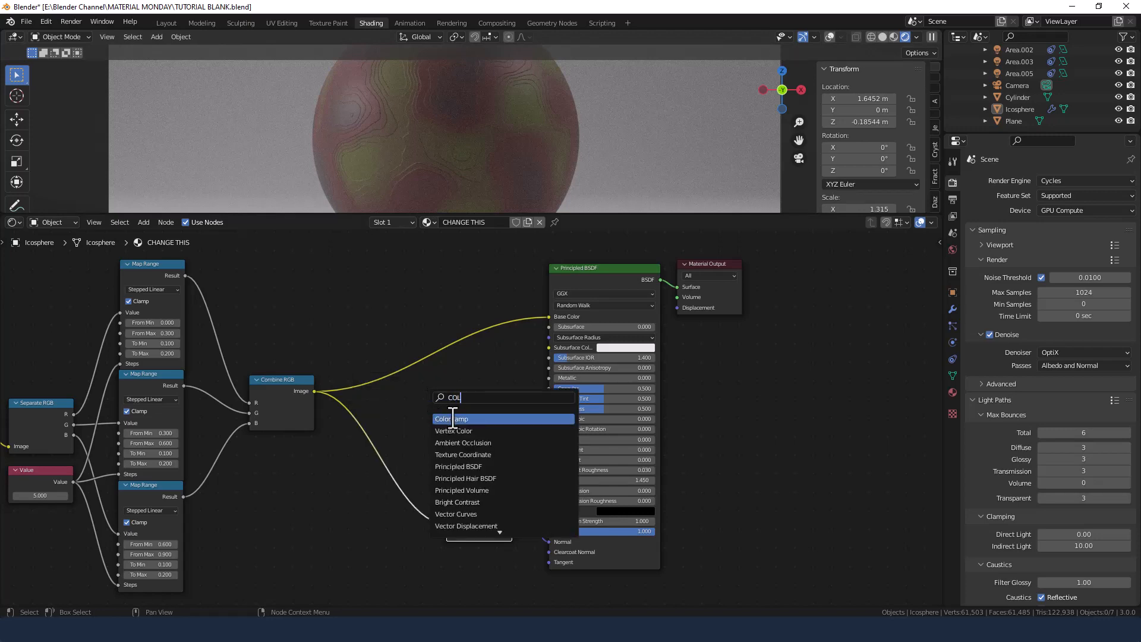
{"action": "key", "text": "Return"}
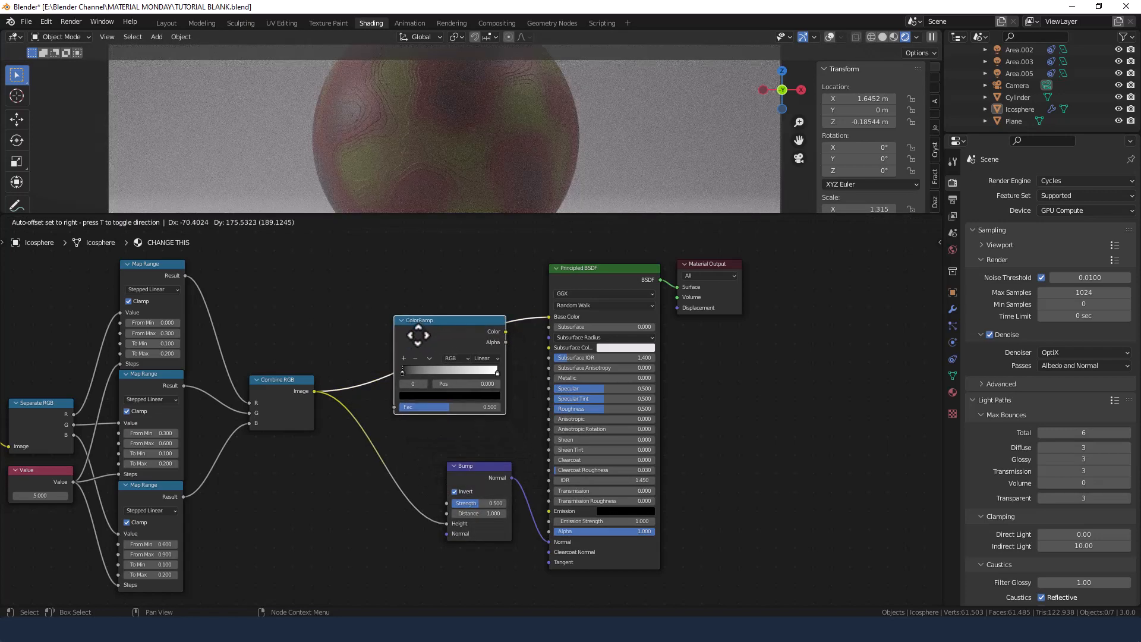
{"action": "left_click", "coordinate": [418, 335]}
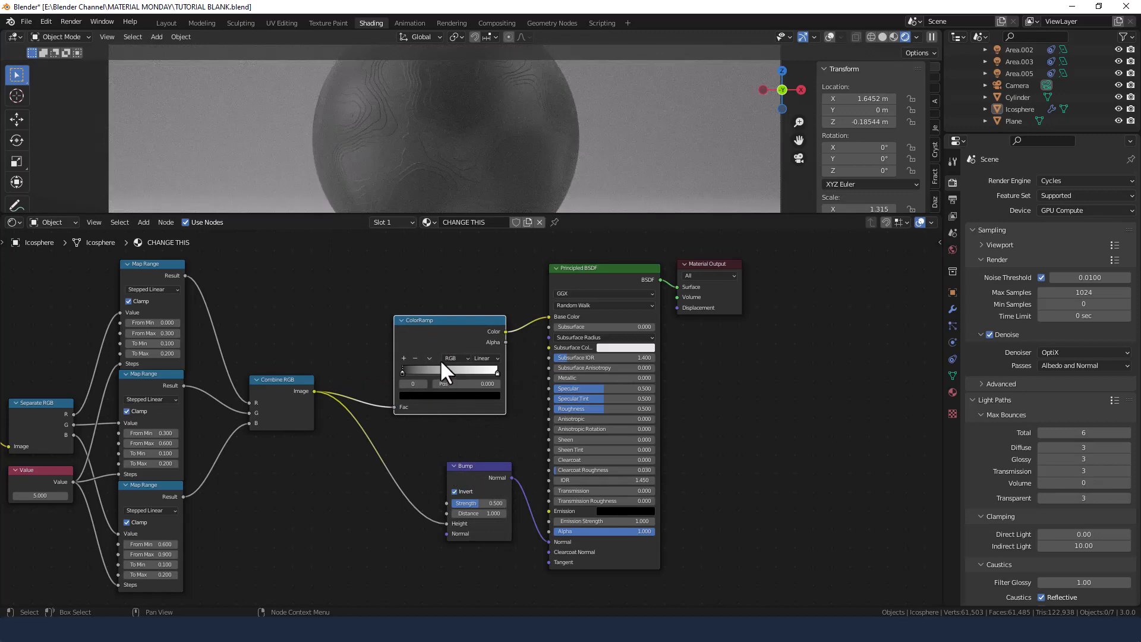
{"action": "left_click_drag", "start_coordinate": [441, 360], "coordinate": [448, 339]}
Switch the new ColorRamp's color mode to HSL and its interpolation to Far.
{"action": "left_click", "coordinate": [450, 341]}
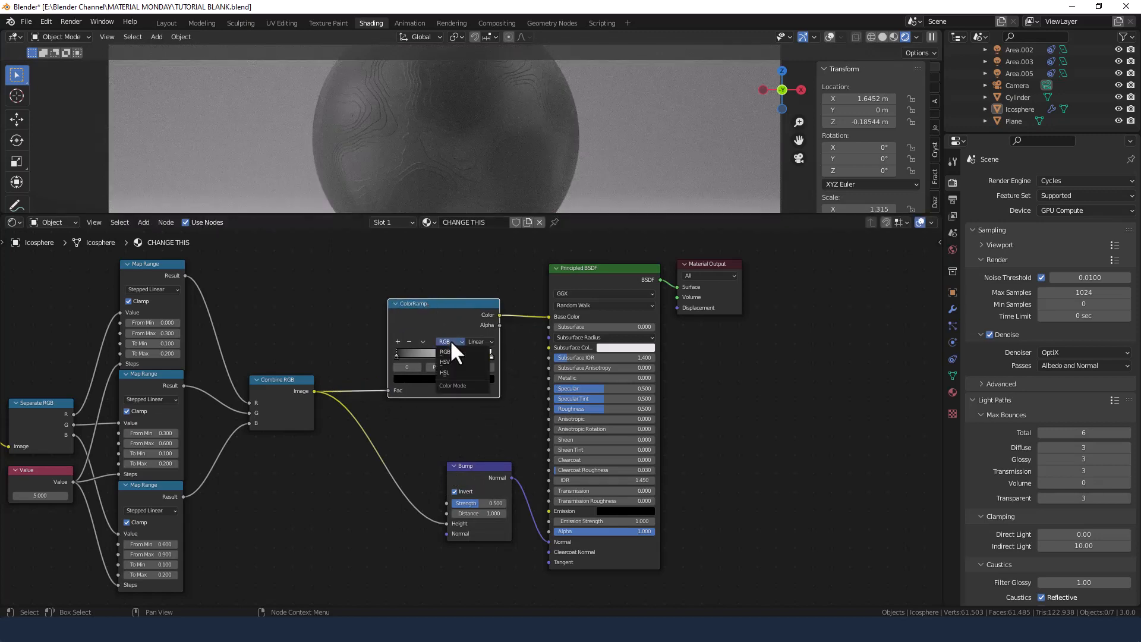
{"action": "left_click", "coordinate": [455, 373]}
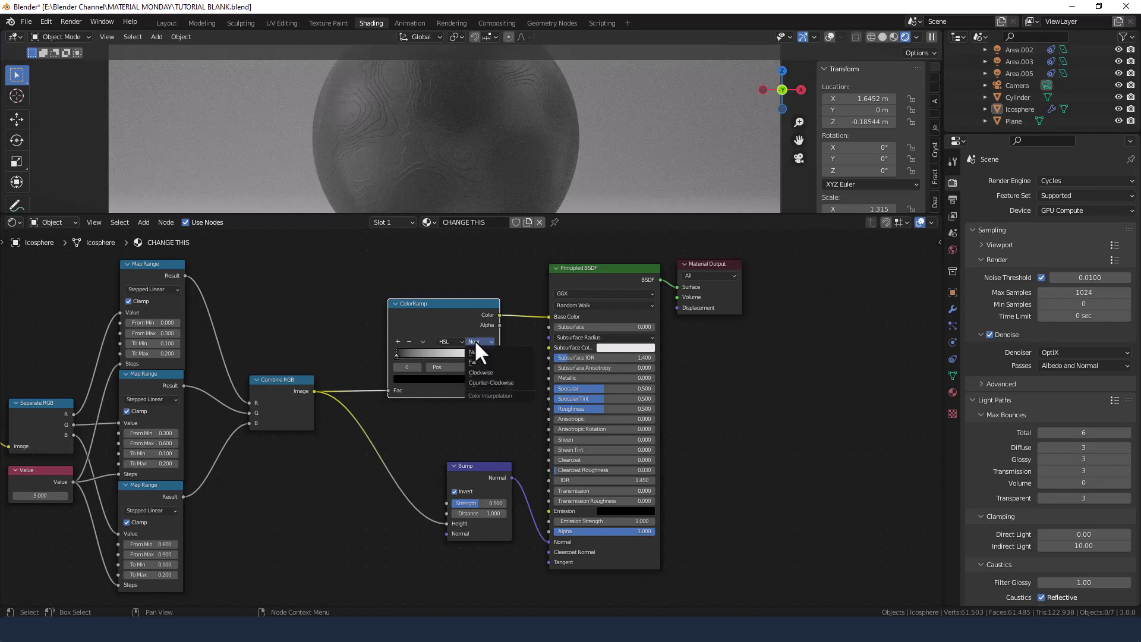
{"action": "left_click", "coordinate": [474, 341]}
{"action": "left_click", "coordinate": [477, 360]}
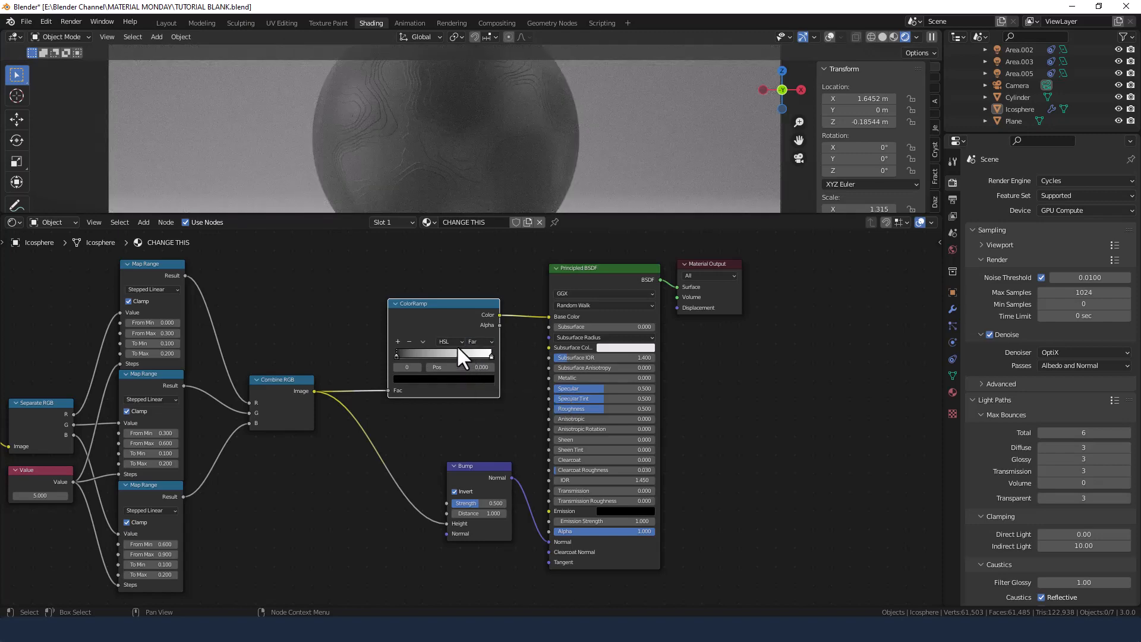
Make both stops of the HSL ColorRamp pure red by raising their saturation to 1.
{"action": "left_click", "coordinate": [405, 380]}
{"action": "left_click_drag", "start_coordinate": [411, 356], "coordinate": [455, 346]}
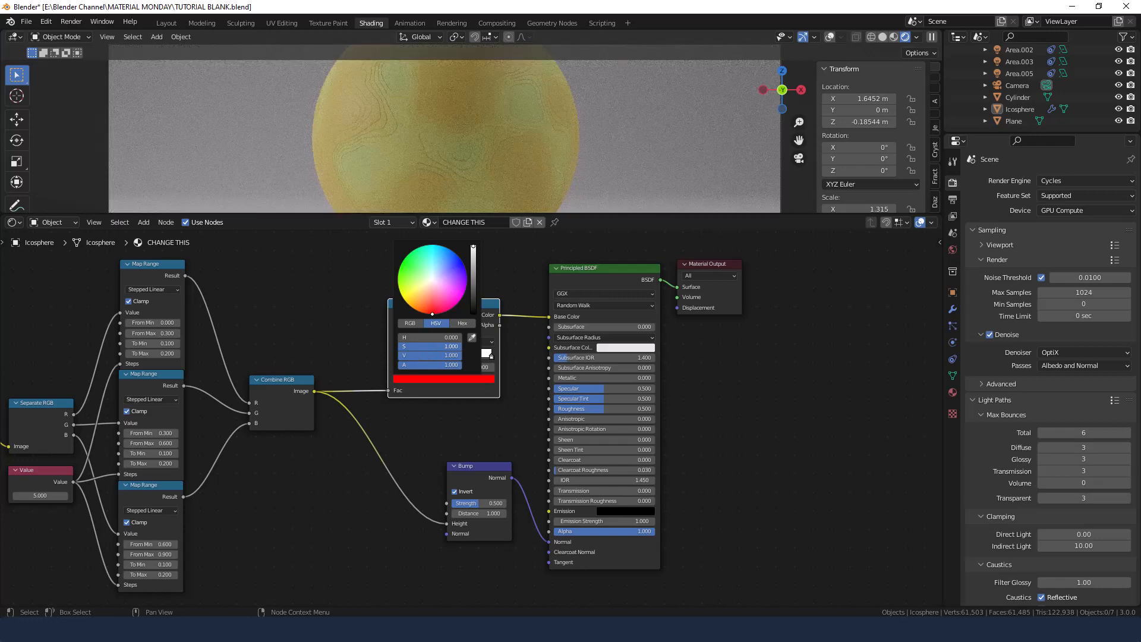
{"action": "left_click", "coordinate": [490, 358]}
{"action": "left_click", "coordinate": [491, 355]}
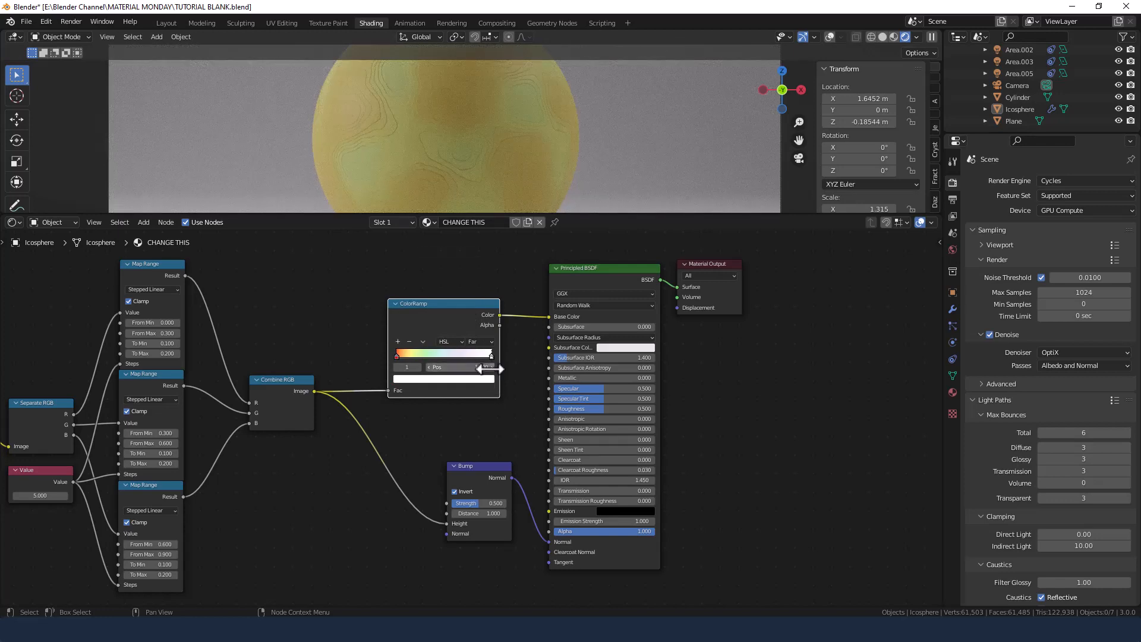
{"action": "left_click", "coordinate": [426, 377]}
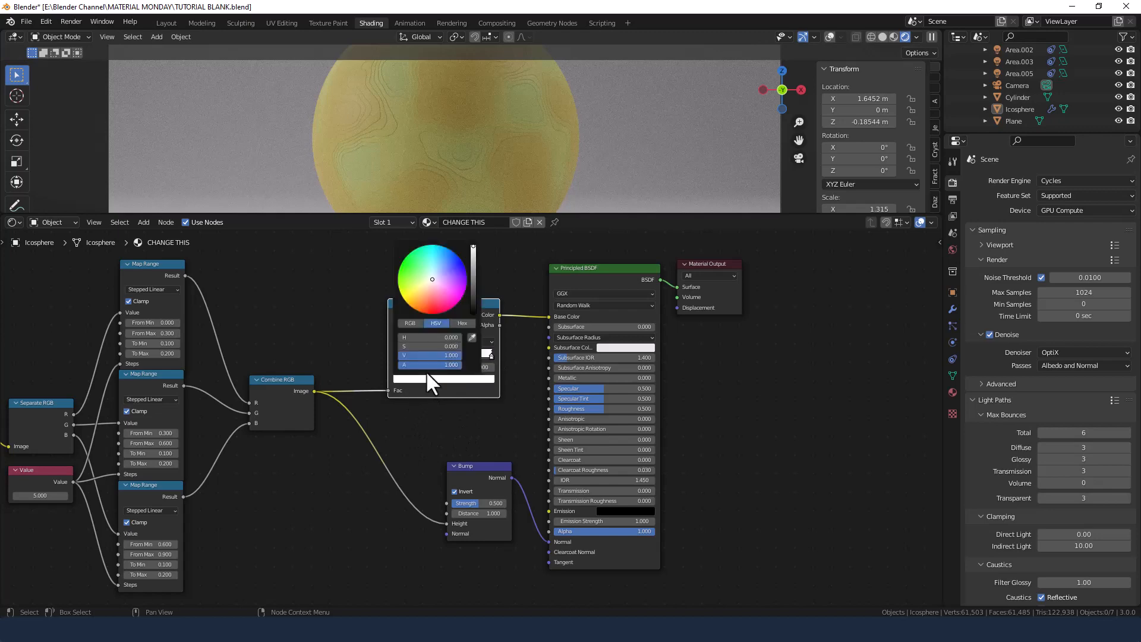
{"action": "left_click_drag", "start_coordinate": [416, 346], "coordinate": [463, 346]}
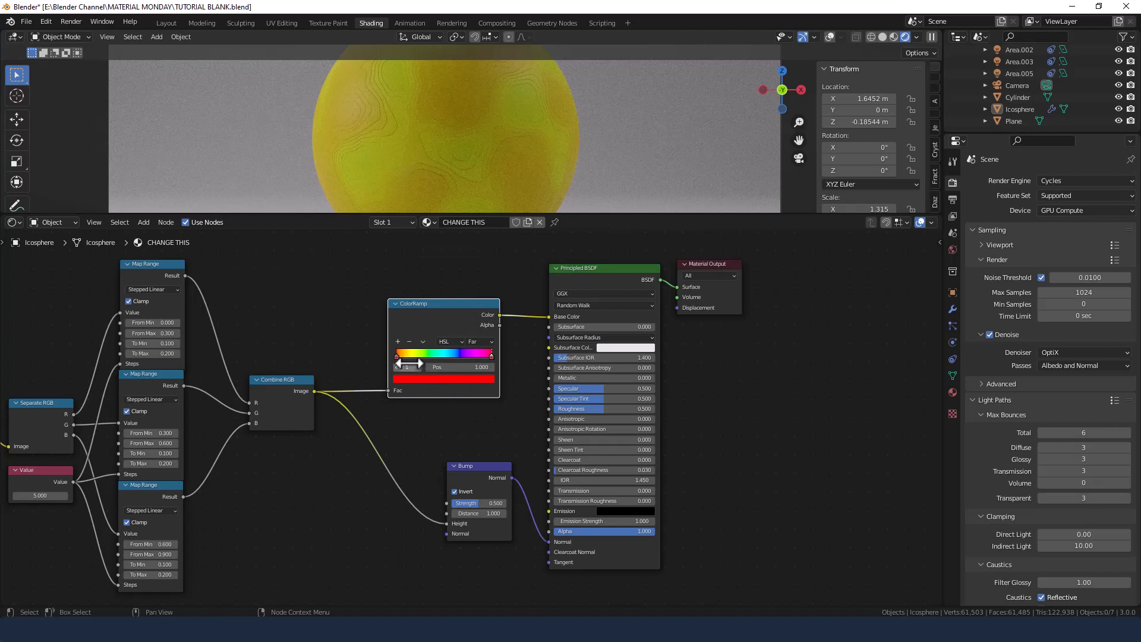
Set the position of the HSL ColorRamp's end stop to 0.2.
{"action": "left_click", "coordinate": [490, 354]}
{"action": "left_click", "coordinate": [471, 369]}
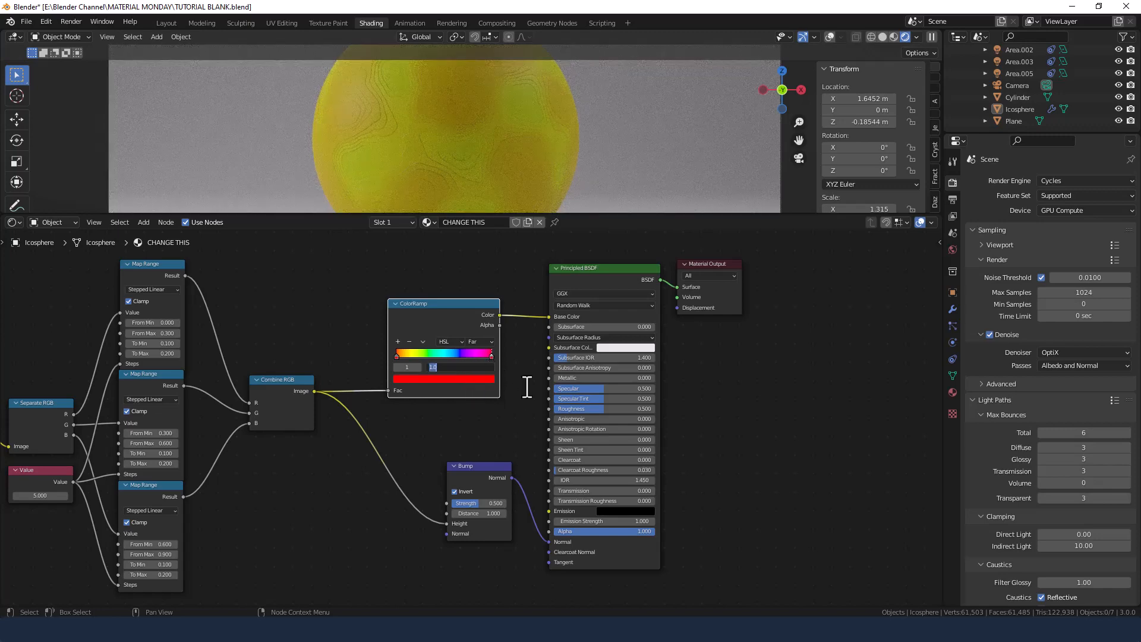
{"action": "type", "text": ".2"}
{"action": "key", "text": "Return"}
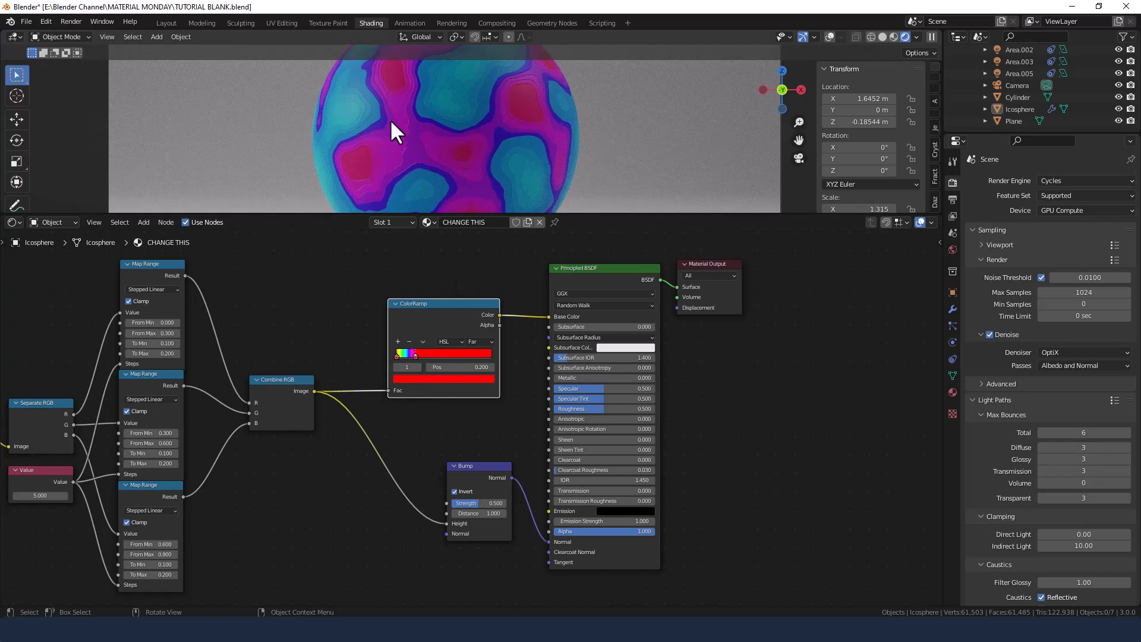
Slide the HSL ColorRamp's end stop to a position of about 0.418.
{"action": "left_click_drag", "start_coordinate": [415, 354], "coordinate": [470, 337]}
{"action": "left_click", "coordinate": [433, 377]}
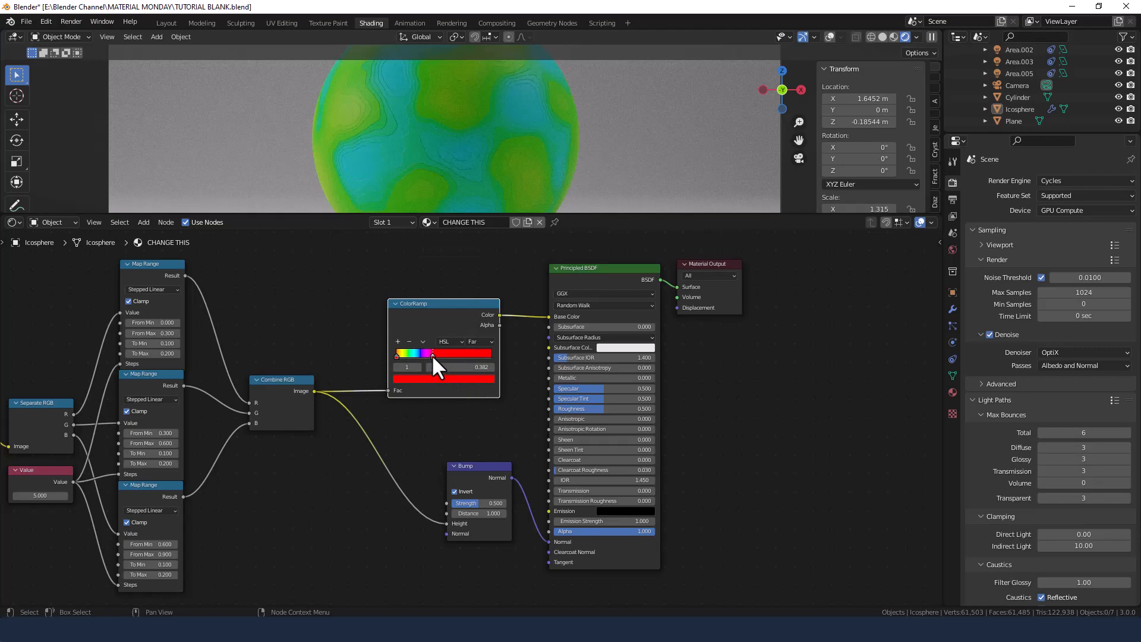
{"action": "mouse_move", "coordinate": [432, 355]}
{"action": "left_mouse_down"}
{"action": "mouse_move", "coordinate": [415, 354]}
{"action": "mouse_move", "coordinate": [437, 355]}
{"action": "left_mouse_up"}
{"action": "left_click", "coordinate": [437, 380]}
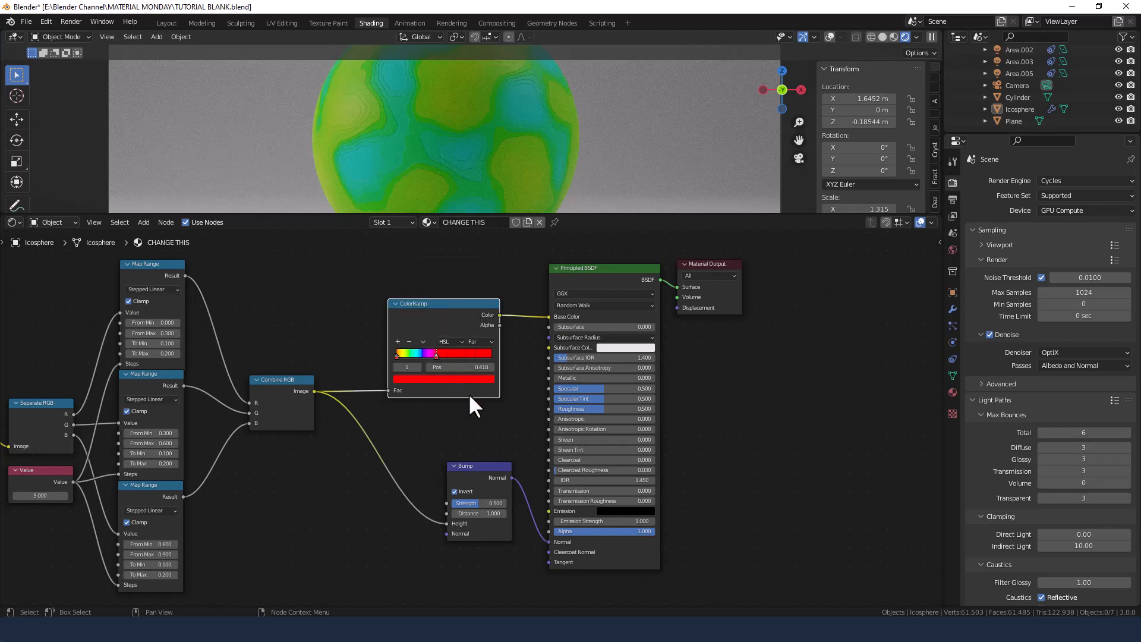
Change the HSL ColorRamp's end stop to bright green and set its position to 0.2.
{"action": "left_click", "coordinate": [449, 380]}
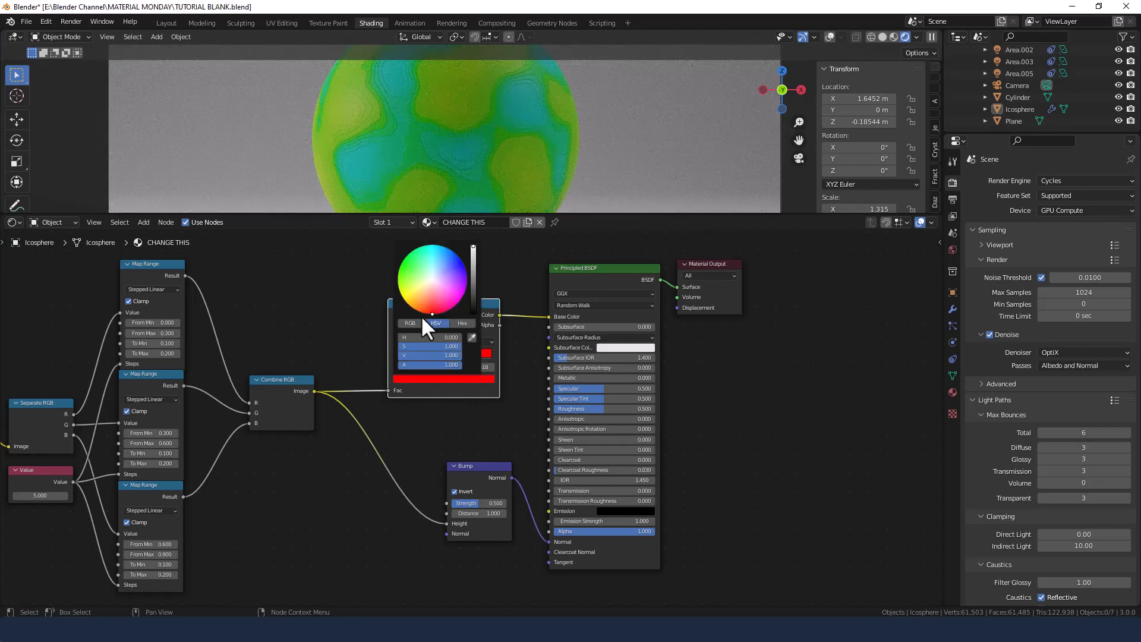
{"action": "left_click_drag", "start_coordinate": [433, 313], "coordinate": [406, 257]}
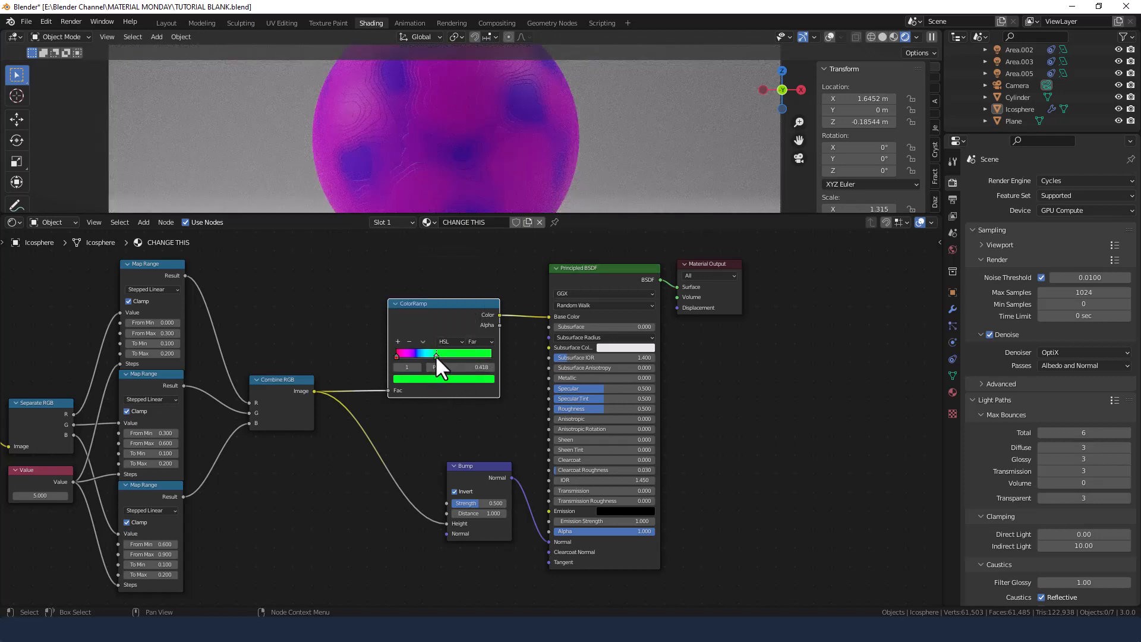
{"action": "left_click", "coordinate": [450, 367]}
{"action": "type", "text": "0.2"}
{"action": "key", "text": "Return"}
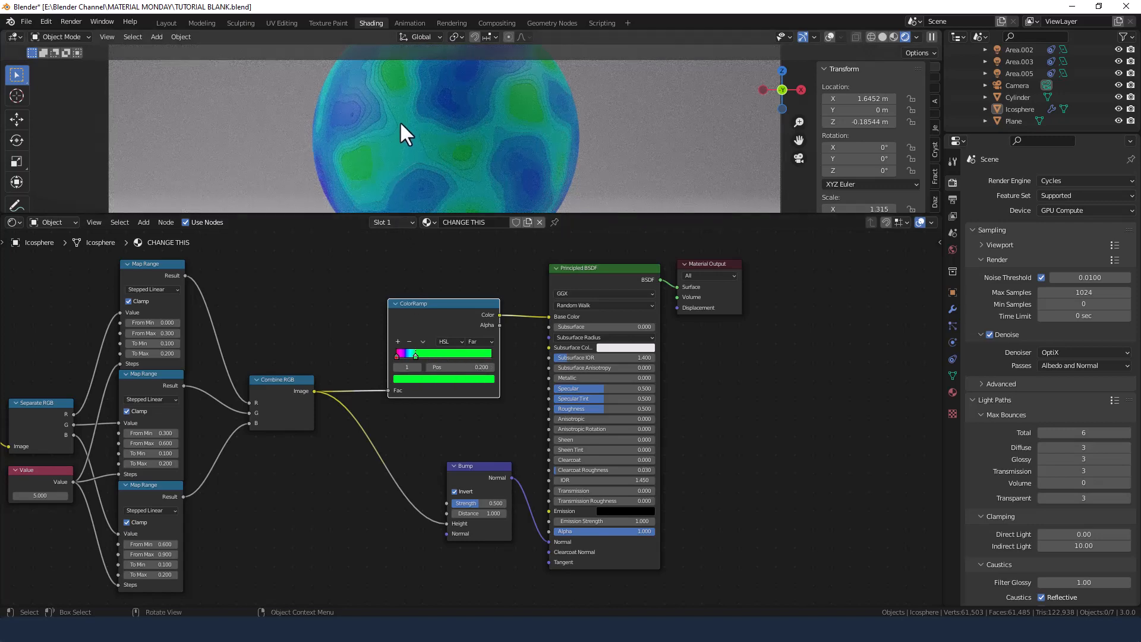
Flip the HSL ColorRamp, placing the green stop at 0 and the red stop at about 0.523.
{"action": "left_click", "coordinate": [423, 341]}
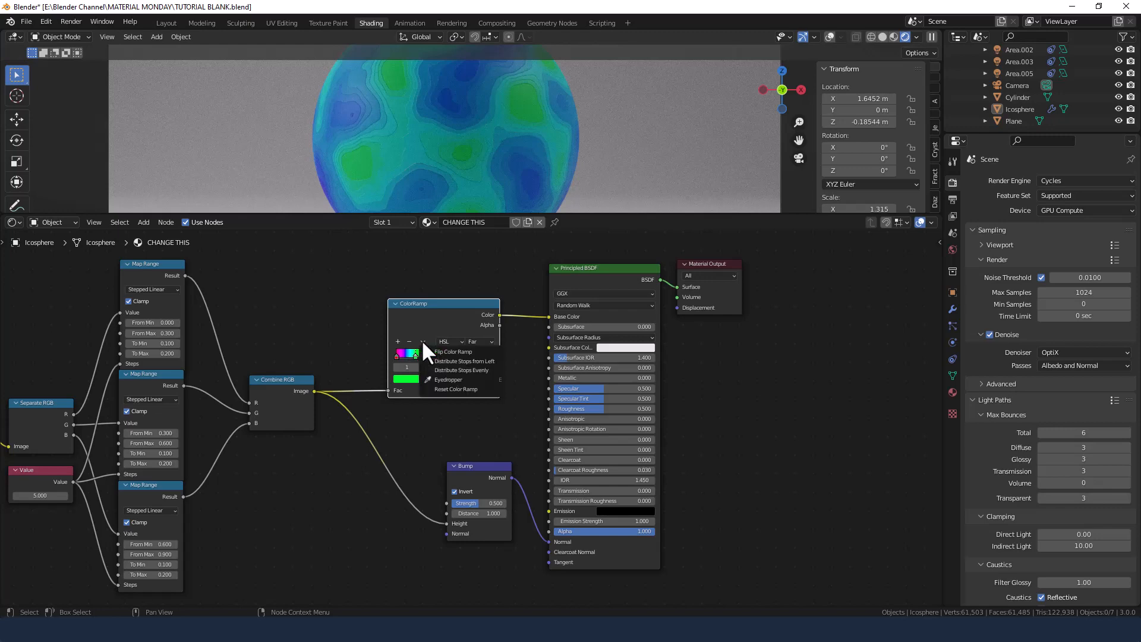
{"action": "left_click", "coordinate": [425, 348]}
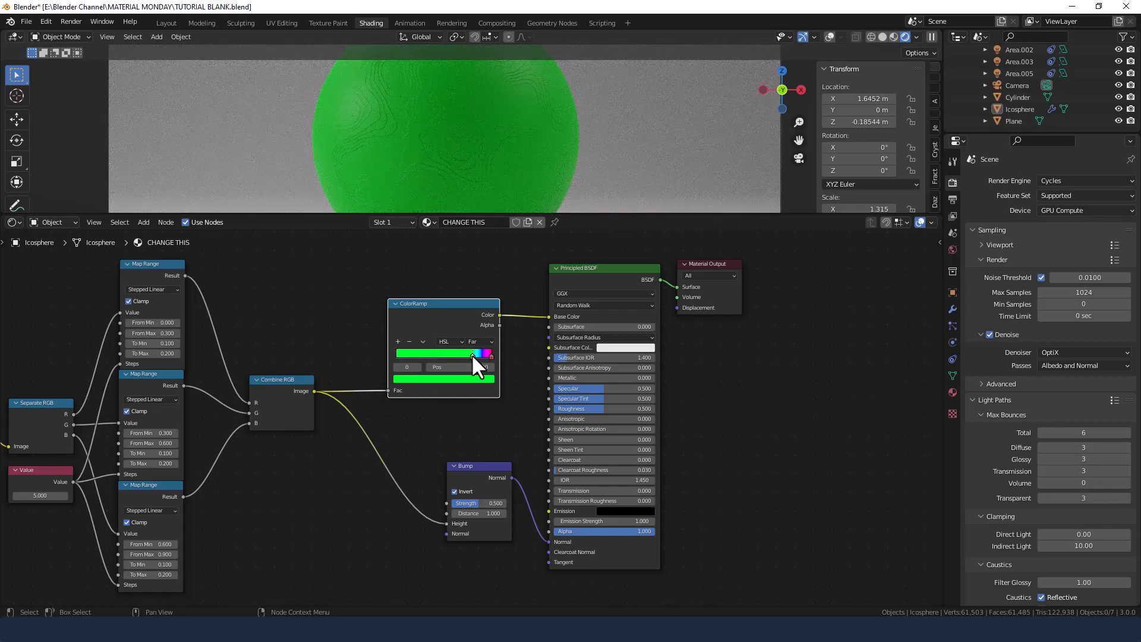
{"action": "left_click_drag", "start_coordinate": [472, 355], "coordinate": [351, 361]}
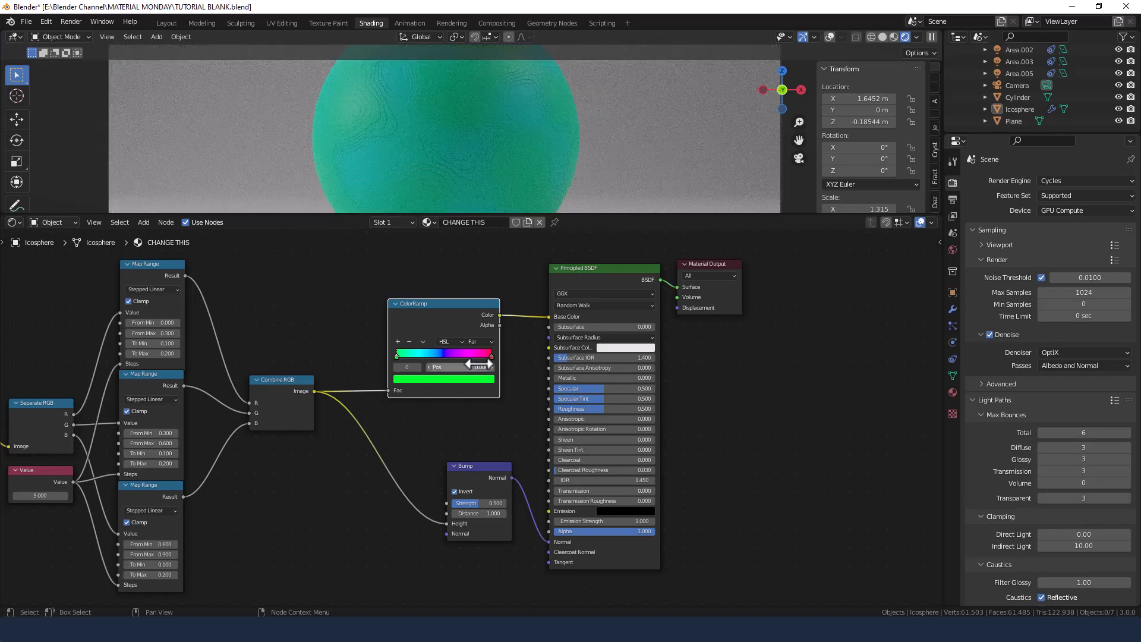
{"action": "left_click_drag", "start_coordinate": [491, 355], "coordinate": [442, 351]}
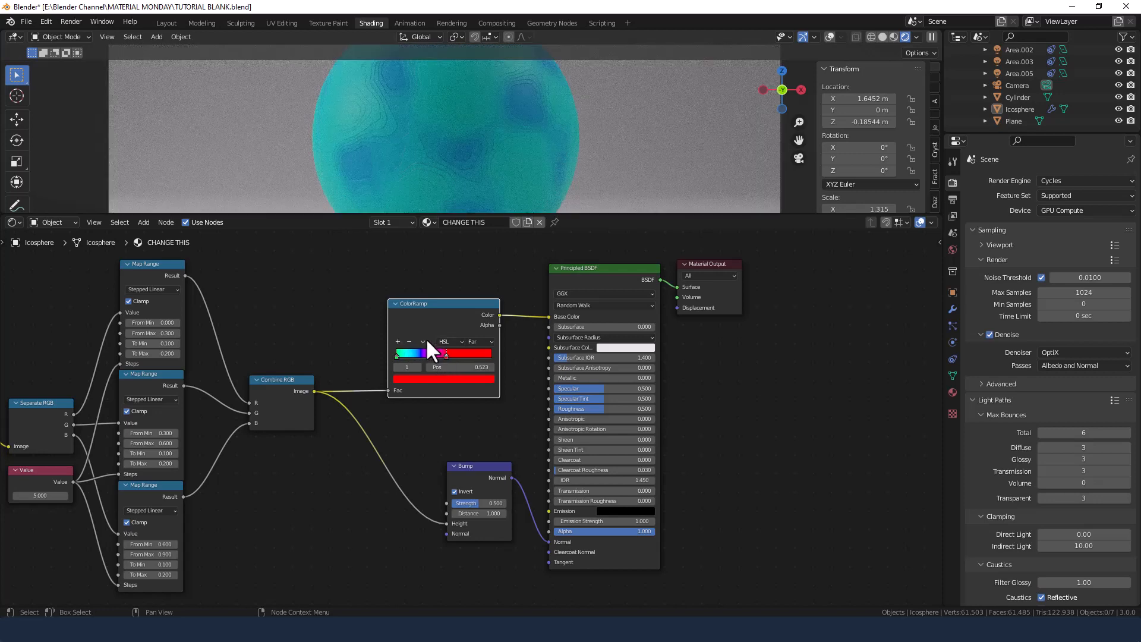
Flip the HSL ColorRamp again, placing the red stop at 0 and the green stop at about 0.186.
{"action": "left_click", "coordinate": [423, 341]}
{"action": "left_click", "coordinate": [427, 350]}
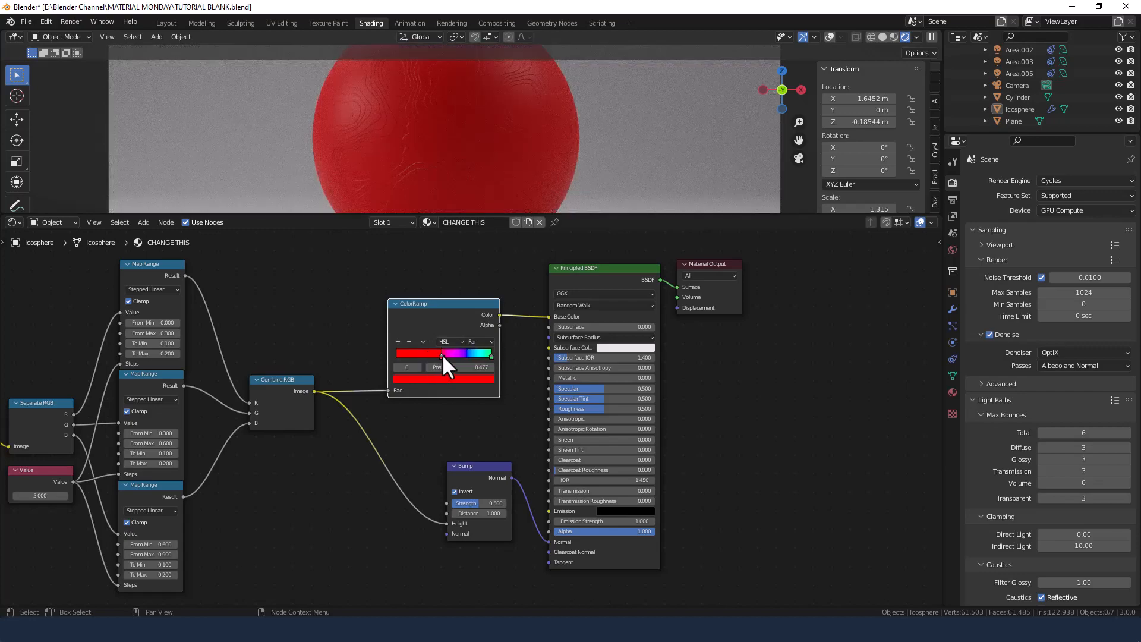
{"action": "left_click_drag", "start_coordinate": [441, 354], "coordinate": [365, 358]}
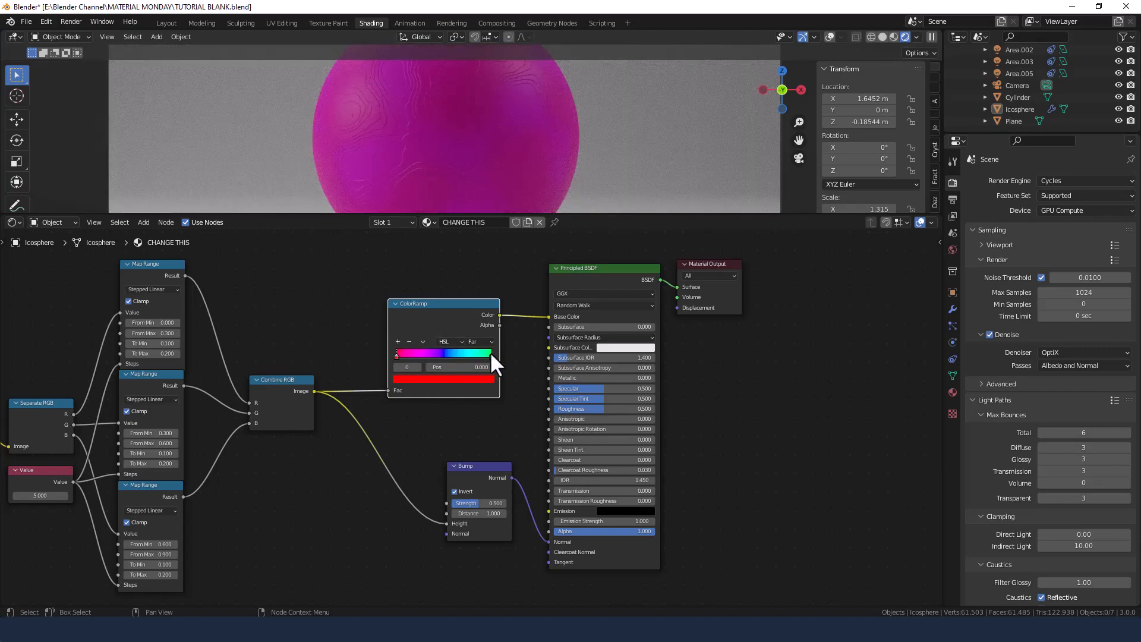
{"action": "left_click_drag", "start_coordinate": [490, 354], "coordinate": [406, 355]}
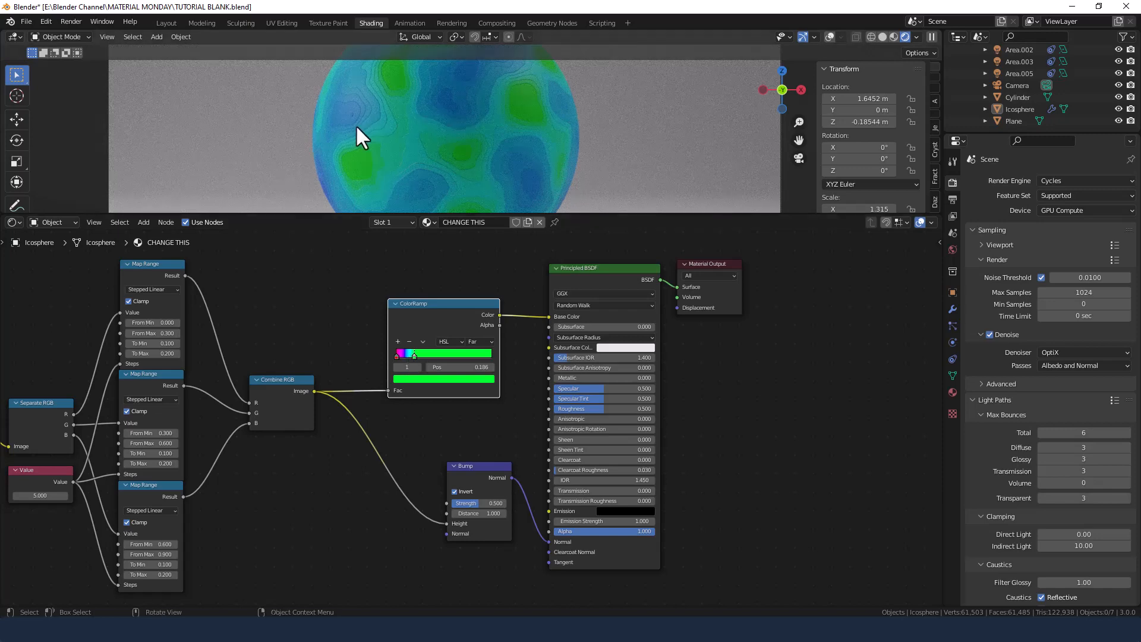
Turn off Invert on the Bump node and inspect the relief on the icosphere.
{"action": "left_click", "coordinate": [455, 492]}
{"action": "scroll", "coordinate": [426, 97], "scroll_direction": "up", "scroll_amount": 2}
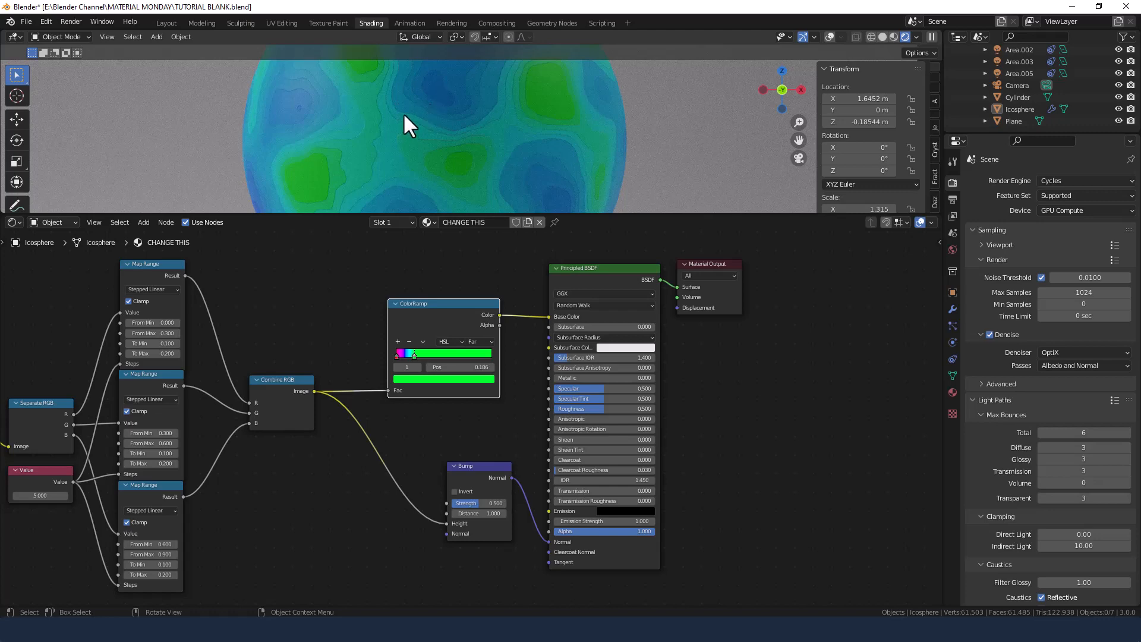
{"action": "scroll", "coordinate": [446, 110], "scroll_direction": "down", "scroll_amount": 3}
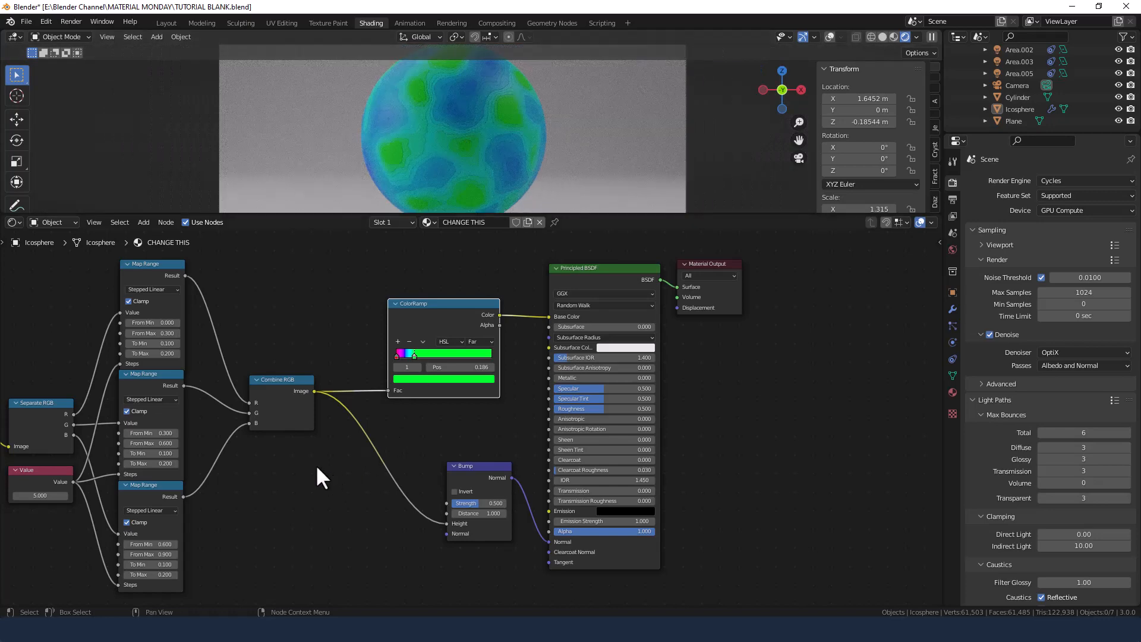
Set the Value node driving the Map Range steps to 20 and inspect the finer contour lines on the icosphere.
{"action": "middle_click_drag", "start_coordinate": [317, 468], "coordinate": [498, 459]}
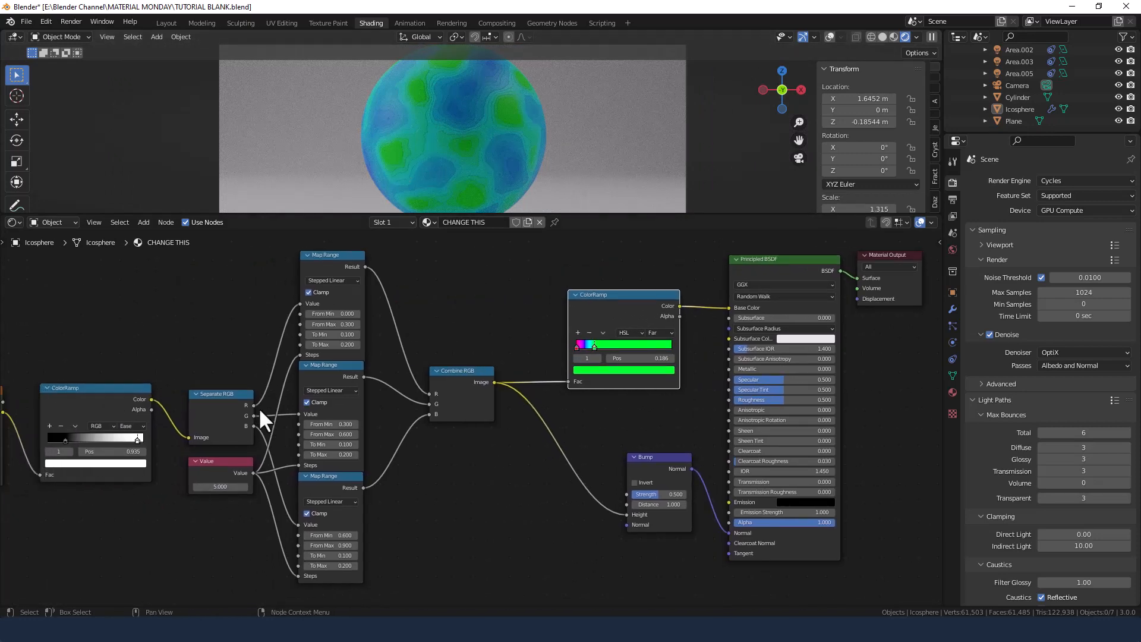
{"action": "left_click", "coordinate": [233, 487]}
{"action": "type", "text": "2"}
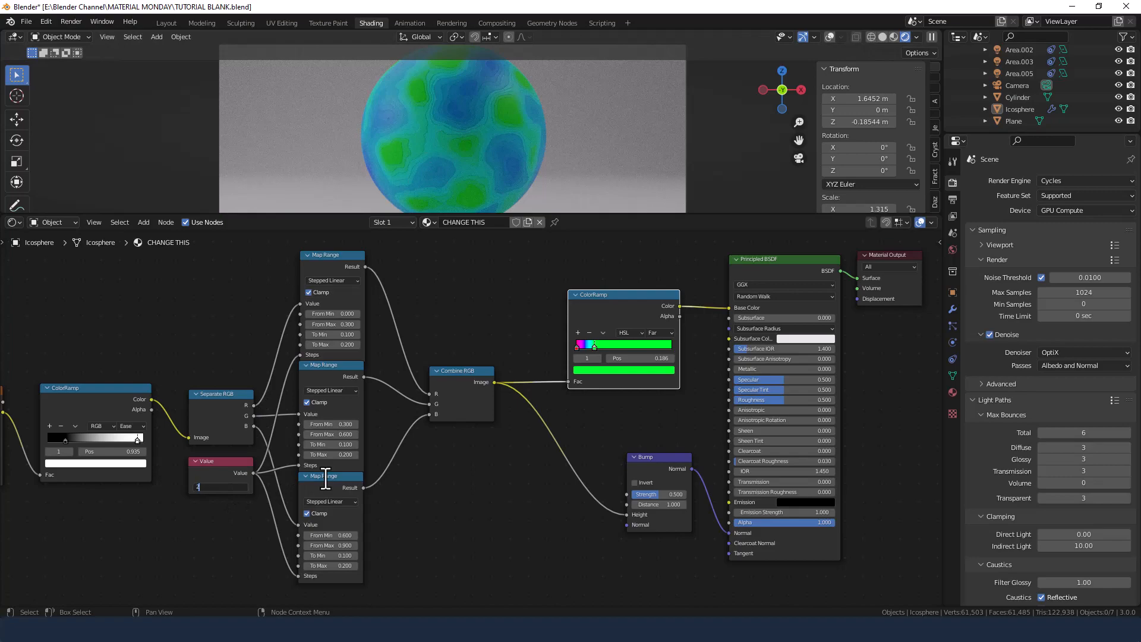
{"action": "type", "text": "0"}
{"action": "key", "text": "Return"}
{"action": "scroll", "coordinate": [429, 150], "scroll_direction": "up", "scroll_amount": 6}
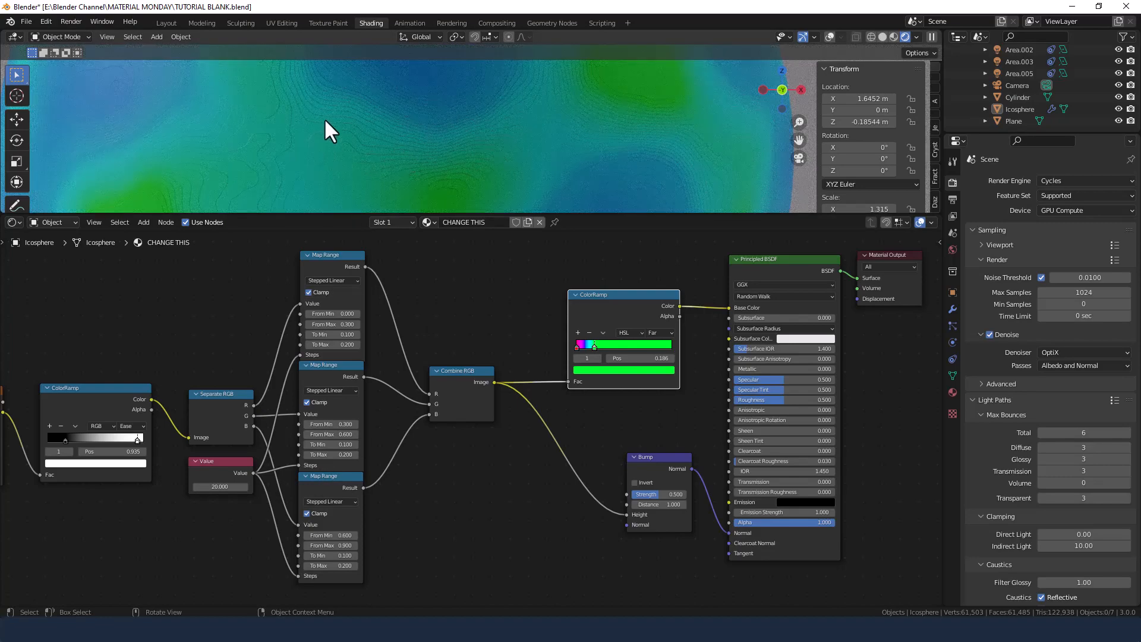
{"action": "scroll", "coordinate": [386, 169], "scroll_direction": "down", "scroll_amount": 3}
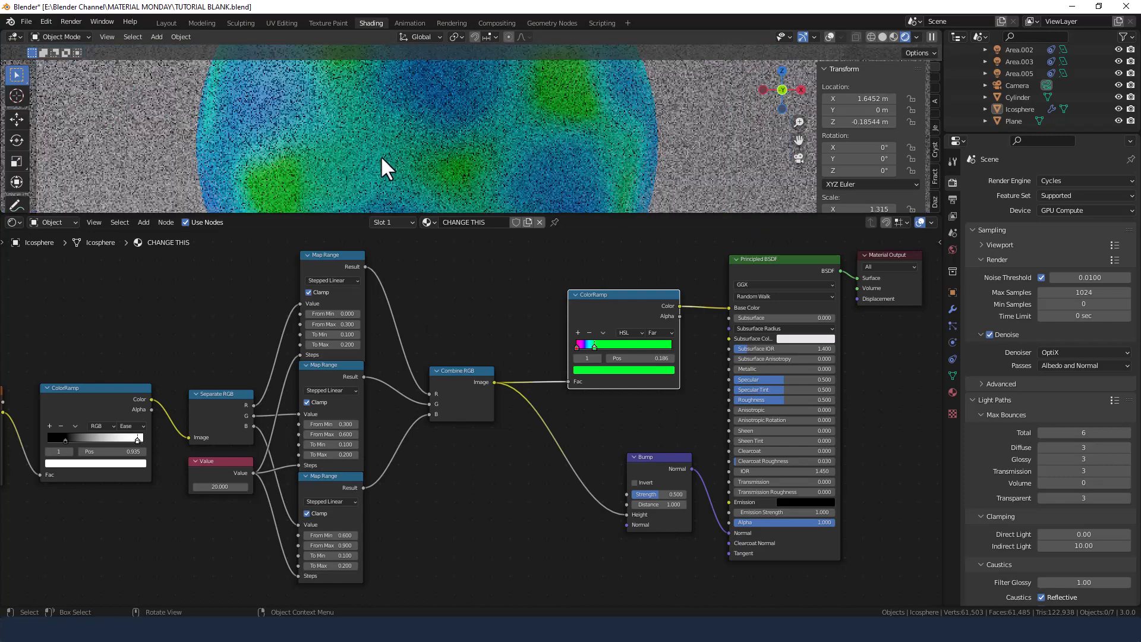
Set the Value node driving the Map Range steps to 5.
{"action": "left_click", "coordinate": [219, 487]}
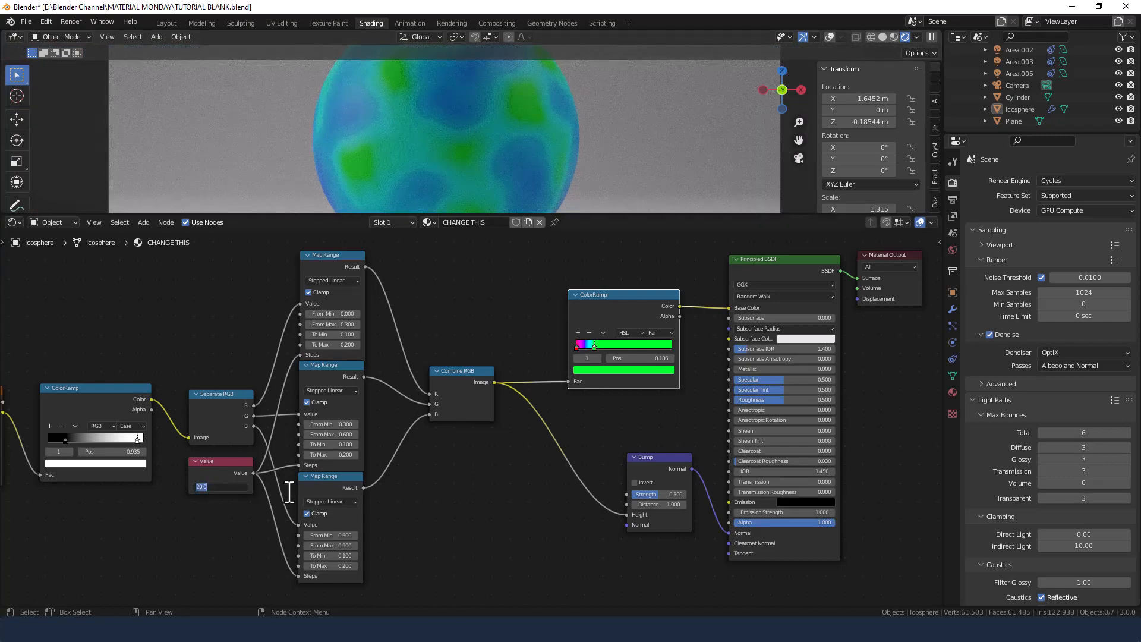
{"action": "type", "text": "5"}
{"action": "key", "text": "Return"}
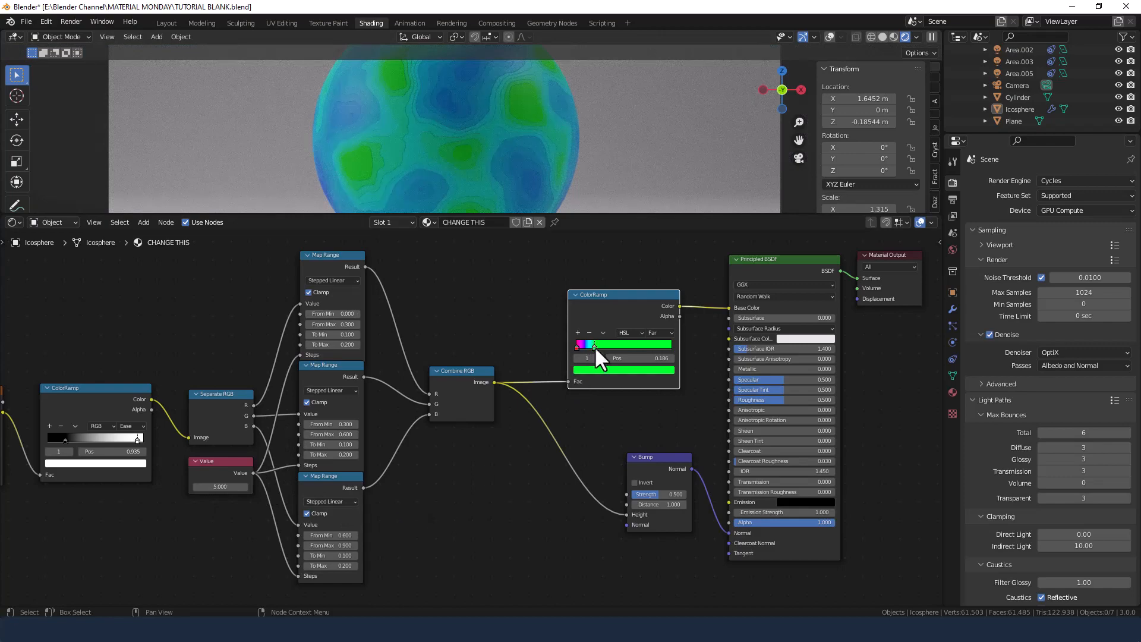
Adjust the HSL ColorRamp's green stop, setting its position to 0.21.
{"action": "left_click_drag", "start_coordinate": [597, 351], "coordinate": [591, 352]}
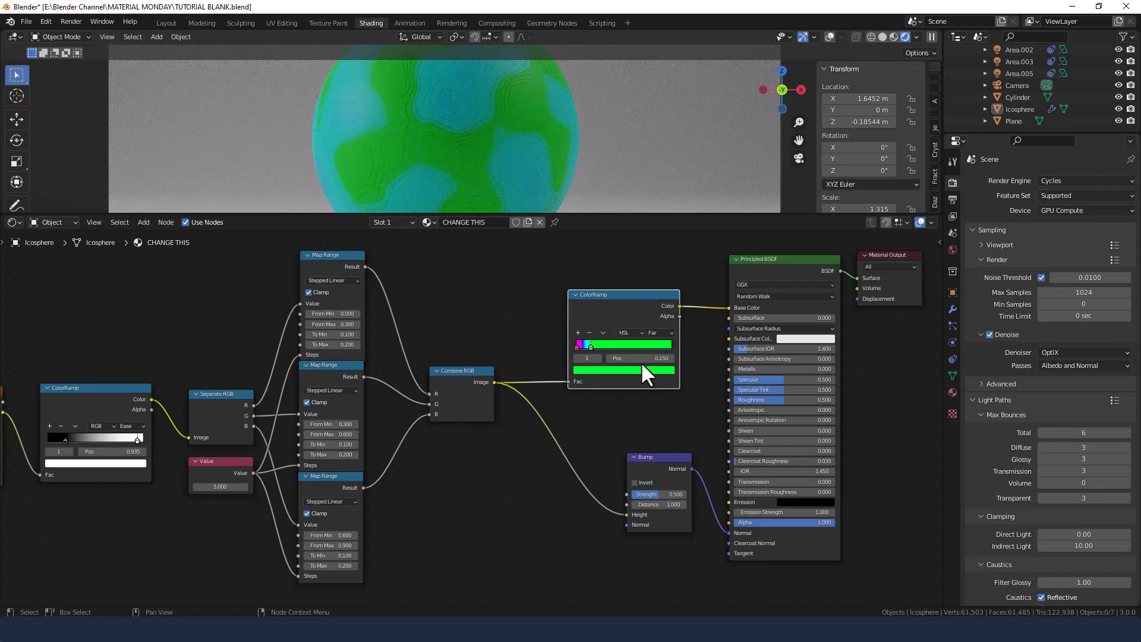
{"action": "left_click", "coordinate": [643, 360]}
{"action": "type", "text": ".21"}
{"action": "key", "text": "Return"}
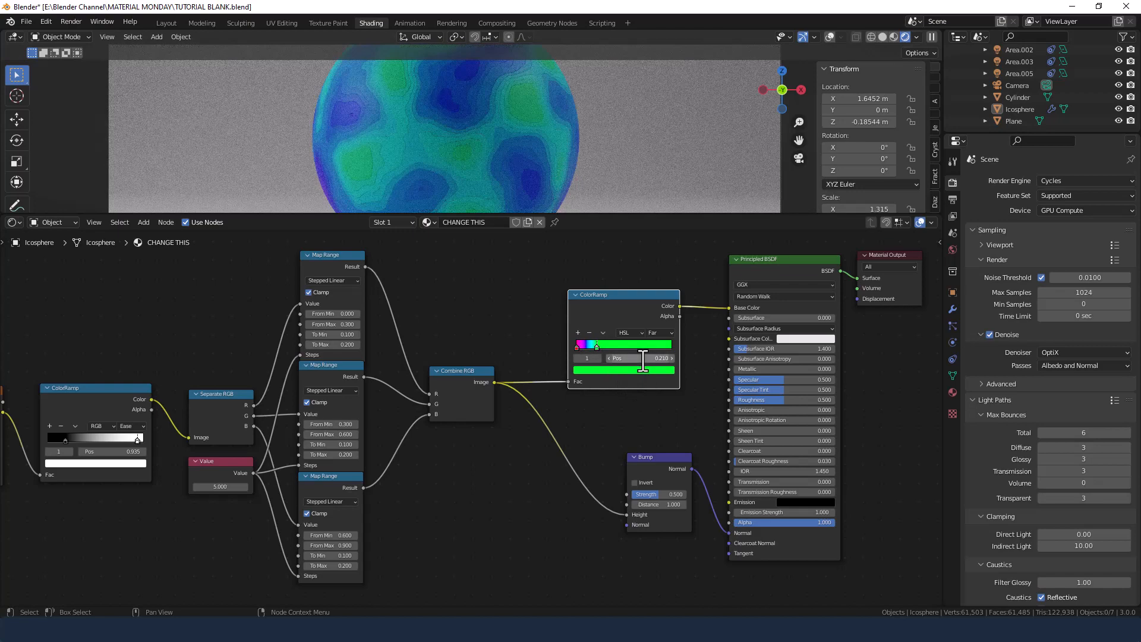
Move the black-and-white ColorRamp's white stop to about 0.862 and its black stop to about 0.194.
{"action": "middle_click_drag", "start_coordinate": [158, 483], "coordinate": [374, 418]}
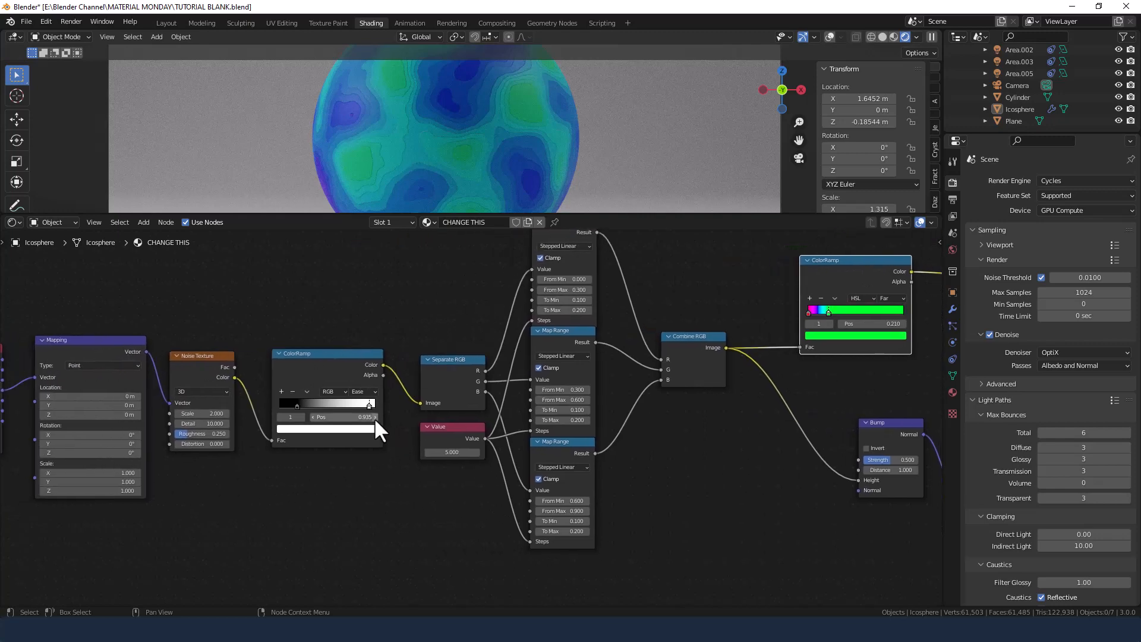
{"action": "left_click_drag", "start_coordinate": [368, 404], "coordinate": [361, 407]}
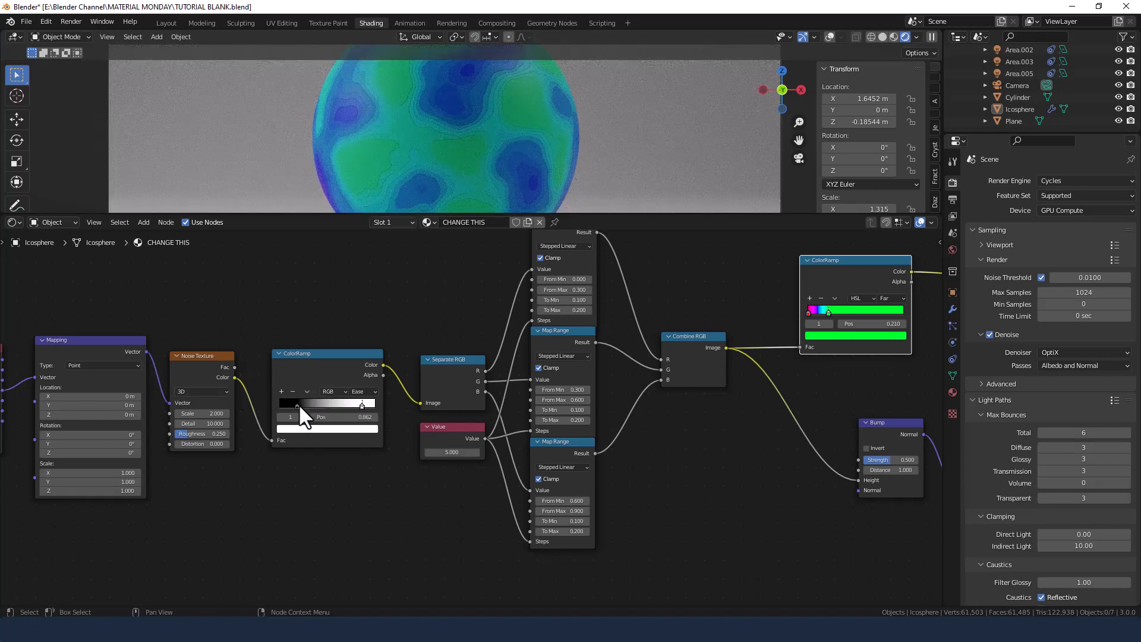
{"action": "left_click_drag", "start_coordinate": [298, 404], "coordinate": [297, 406]}
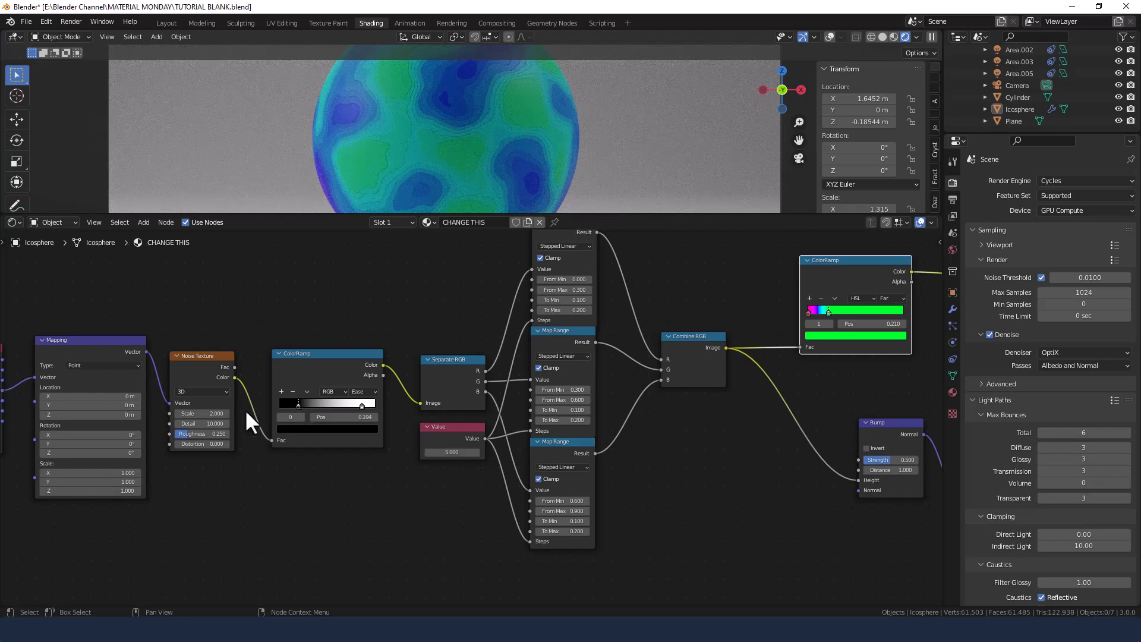
Set the Noise Texture's scale to 3 and check the pattern on the whole icosphere.
{"action": "left_click", "coordinate": [205, 411]}
{"action": "type", "text": "3"}
{"action": "key", "text": "Return"}
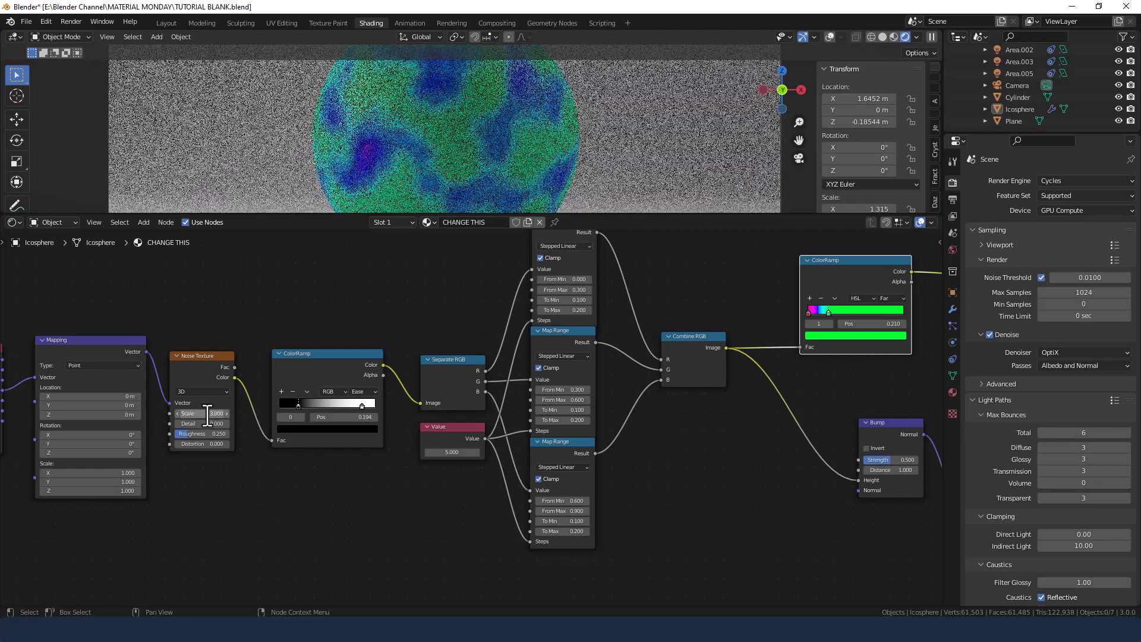
{"action": "scroll", "coordinate": [516, 83], "scroll_direction": "down", "scroll_amount": 3}
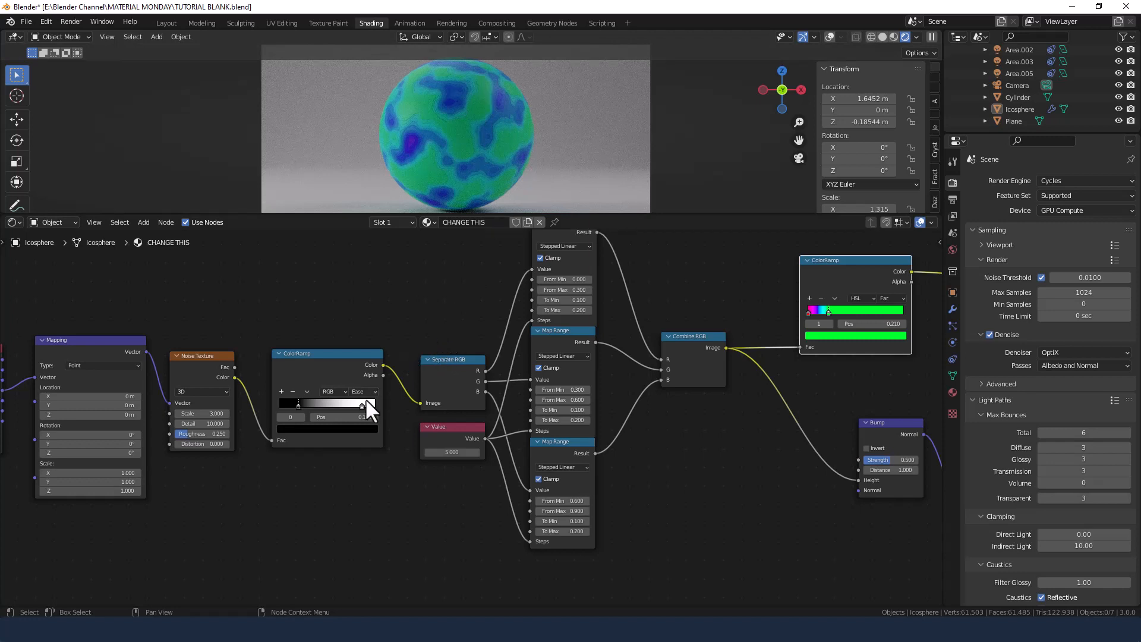
Move the black-and-white ColorRamp's stops to about 0.107 (black) and 0.944 (white), and the HSL ColorRamp's green stop to about 0.197.
{"action": "left_click_drag", "start_coordinate": [362, 405], "coordinate": [369, 406]}
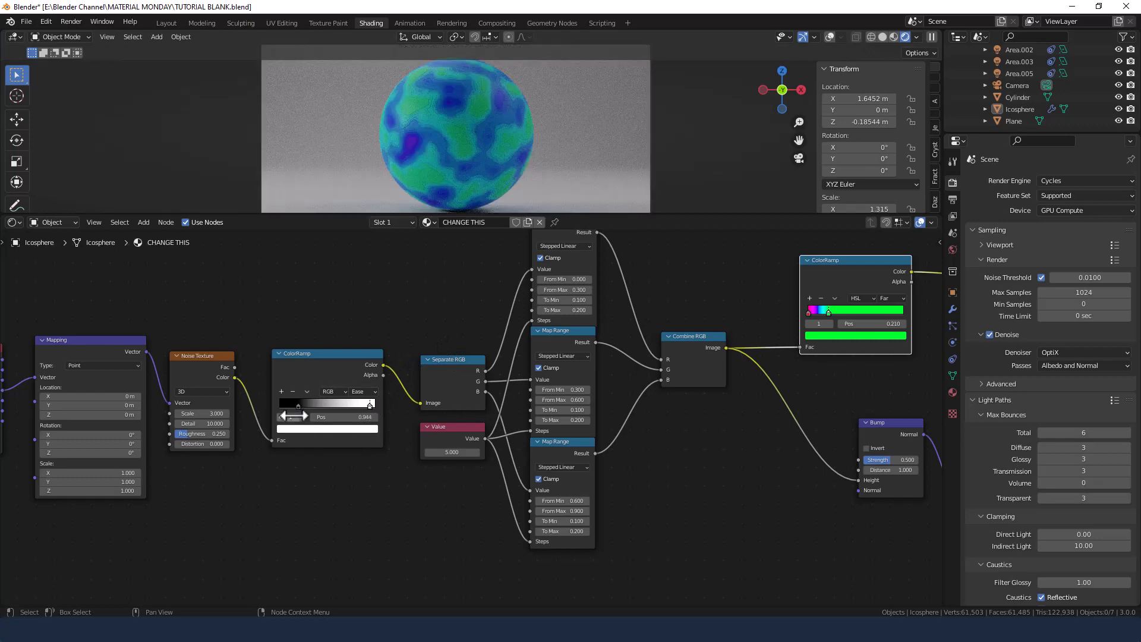
{"action": "left_click_drag", "start_coordinate": [297, 405], "coordinate": [289, 407]}
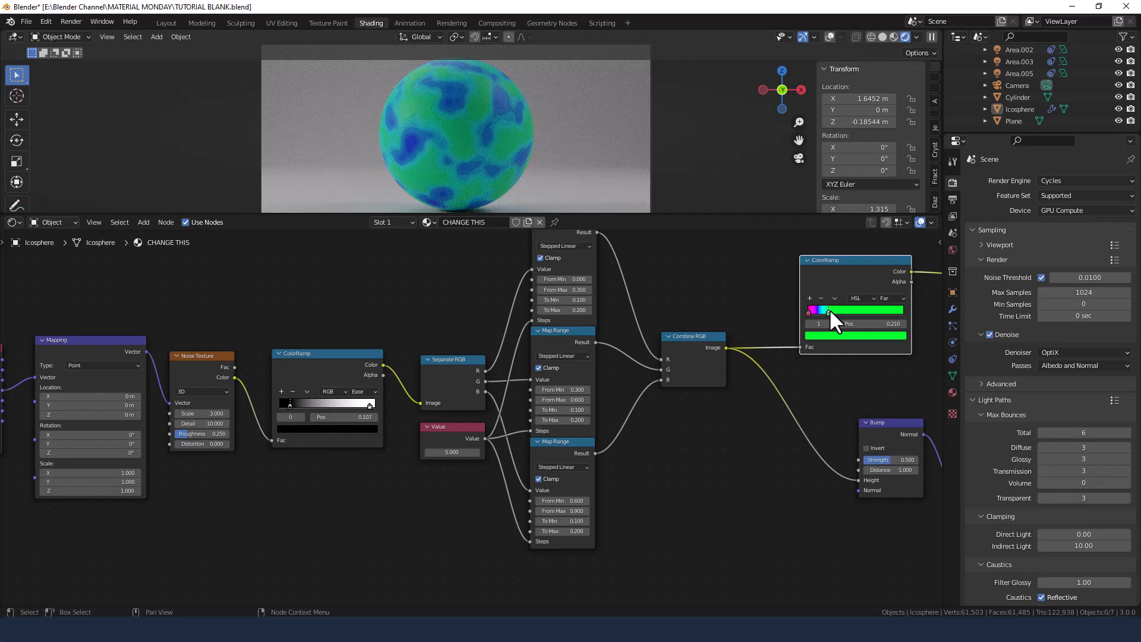
{"action": "left_click_drag", "start_coordinate": [829, 310], "coordinate": [825, 311]}
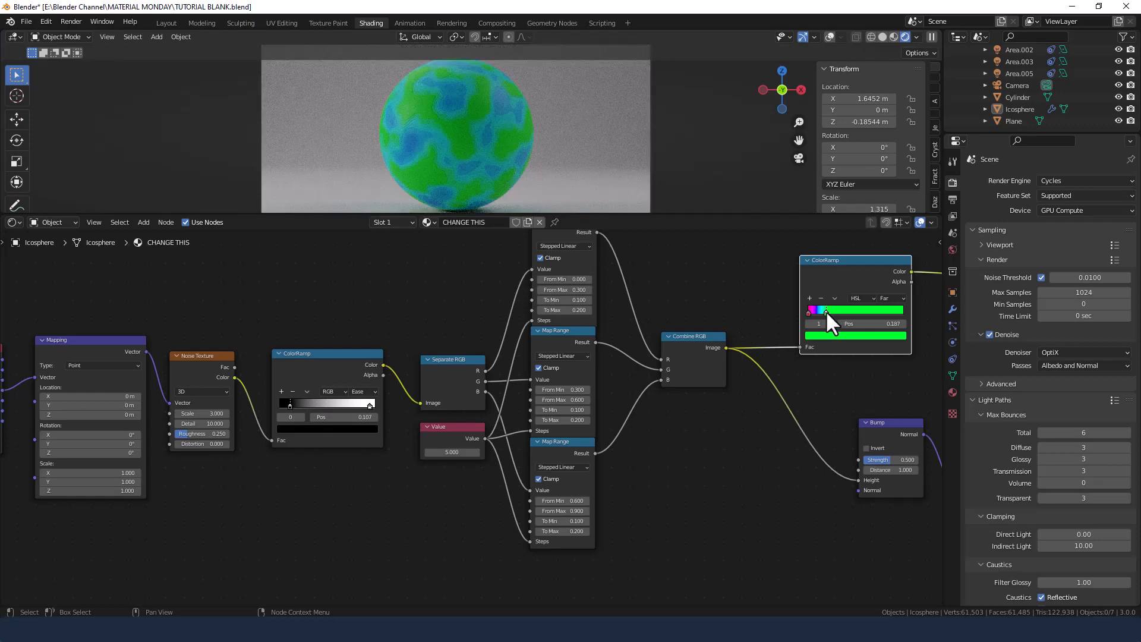
Render the current frame as a still image.
{"action": "left_click", "coordinate": [73, 18]}
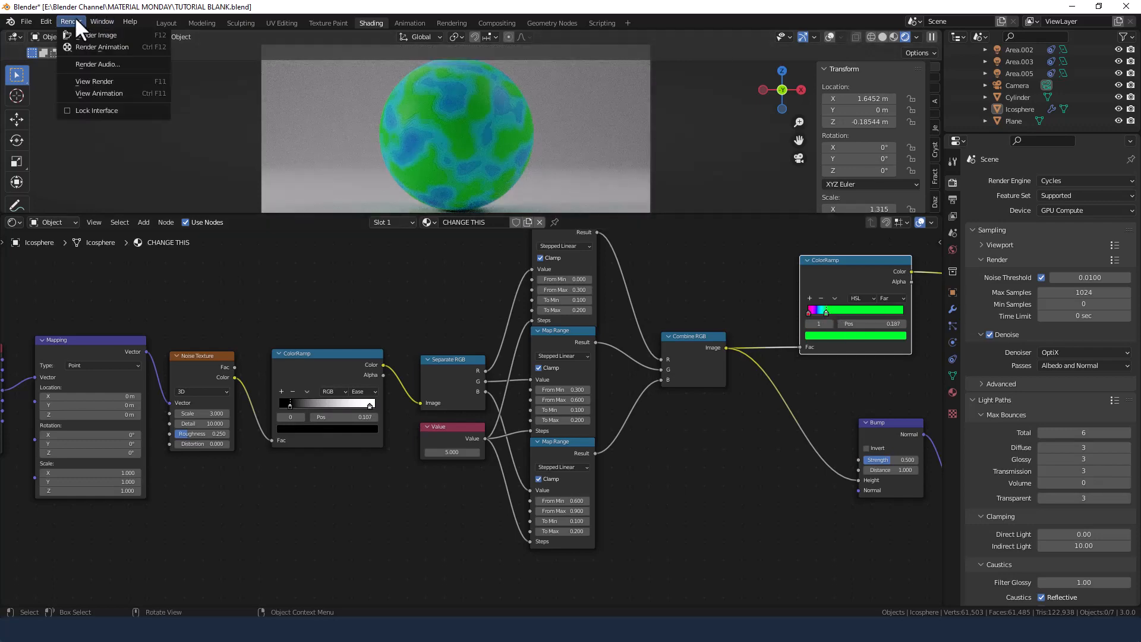
{"action": "left_click", "coordinate": [76, 35]}
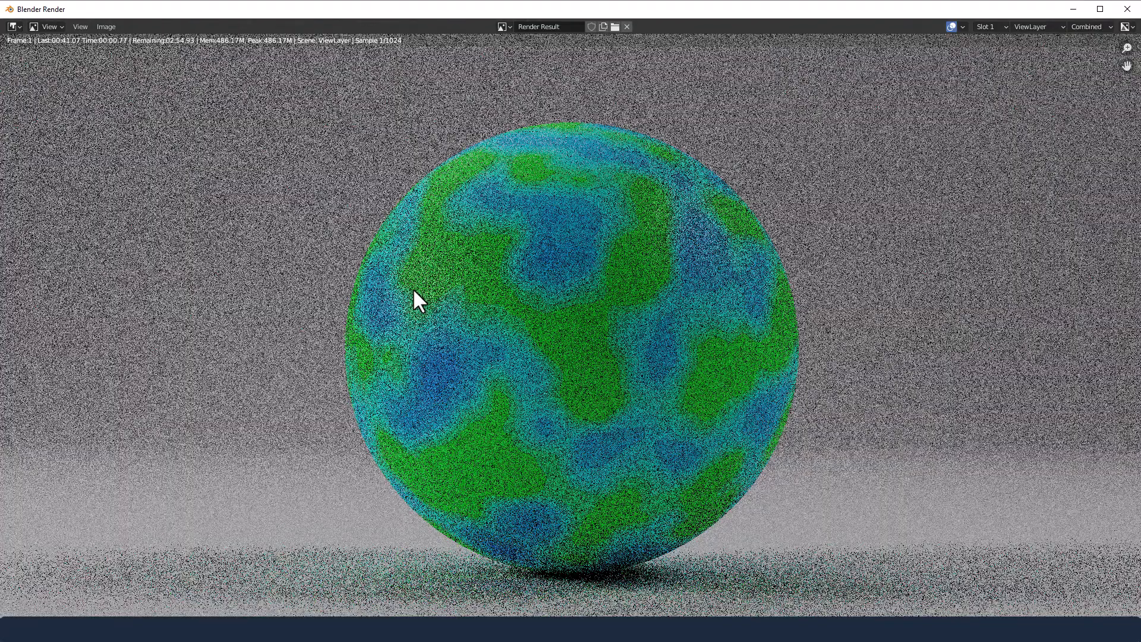